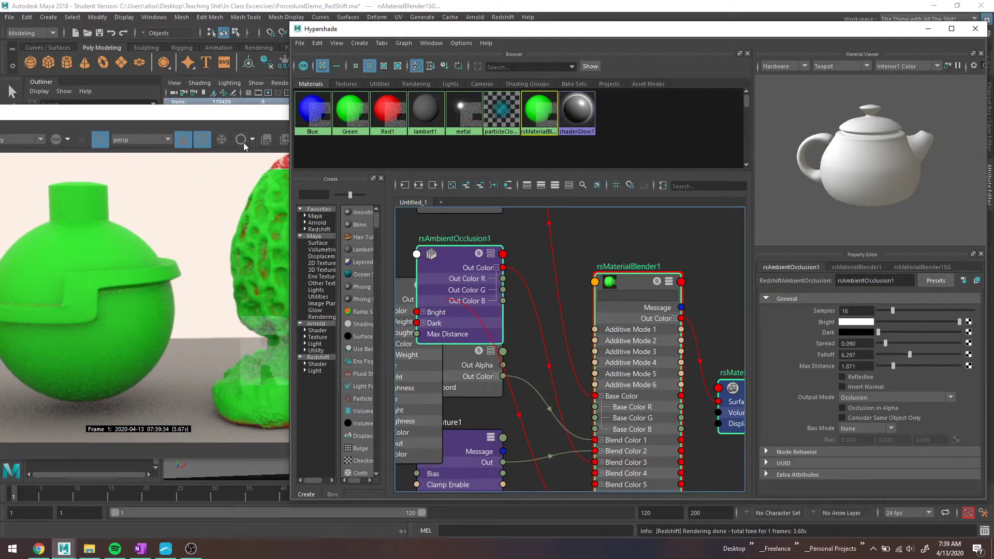
- Move the render view aside, shift the selected shading nodes slightly, and check the layer settings of rsMaterialBlender1
drag(204, 113, 186, 118)
click(632, 282)
mouse_move(632, 282)
mouse_down()
mouse_move(625, 250)
mouse_move(634, 274)
mouse_up()
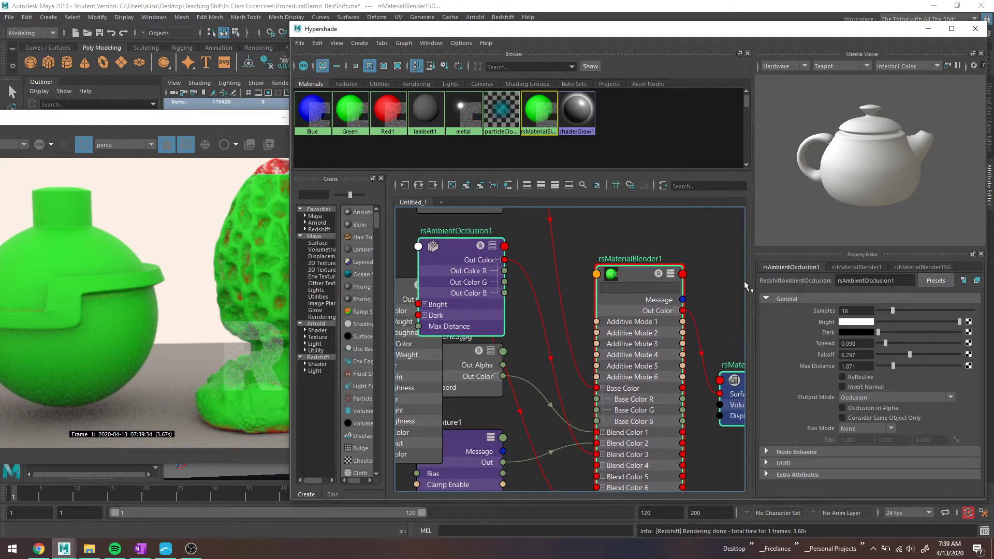
click(637, 275)
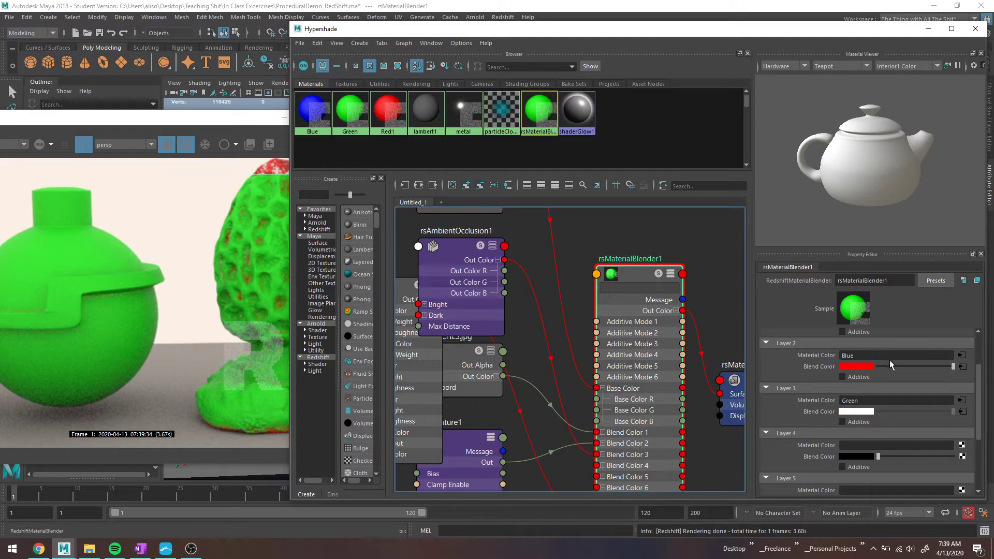
- Set the ambient occlusion node's Max Distance to 0 and raise its Falloff to about 15.79
click(455, 243)
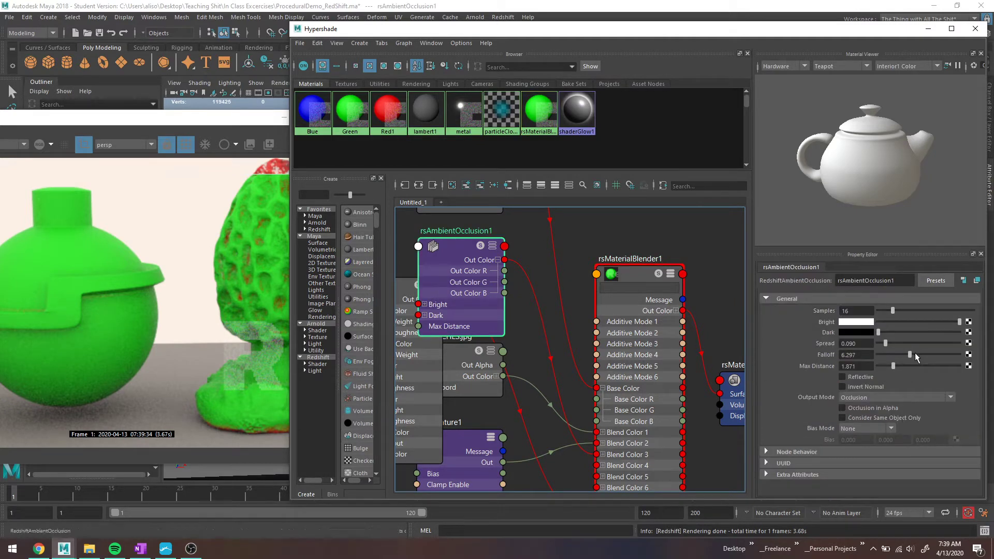
drag(893, 367, 946, 346)
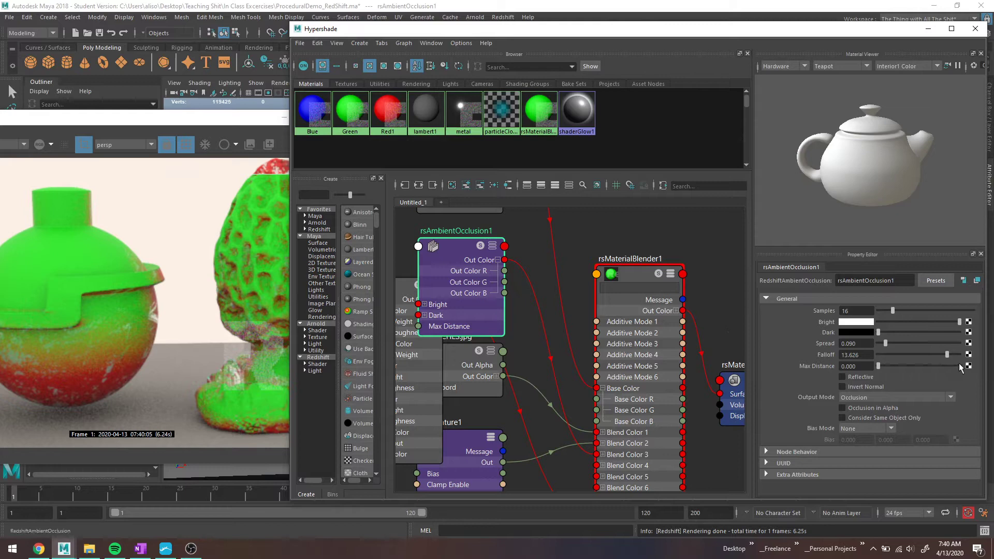
drag(949, 353, 955, 357)
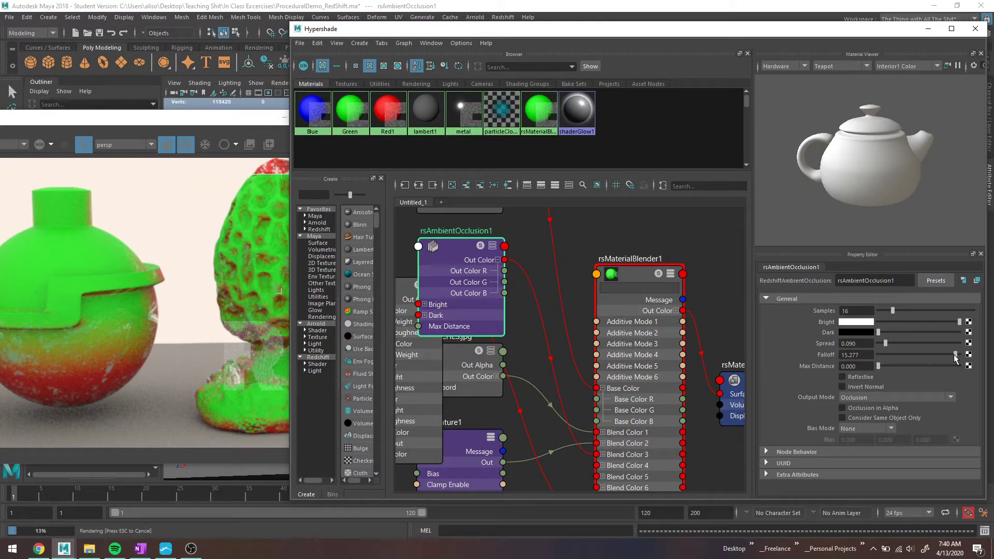
drag(955, 358, 958, 358)
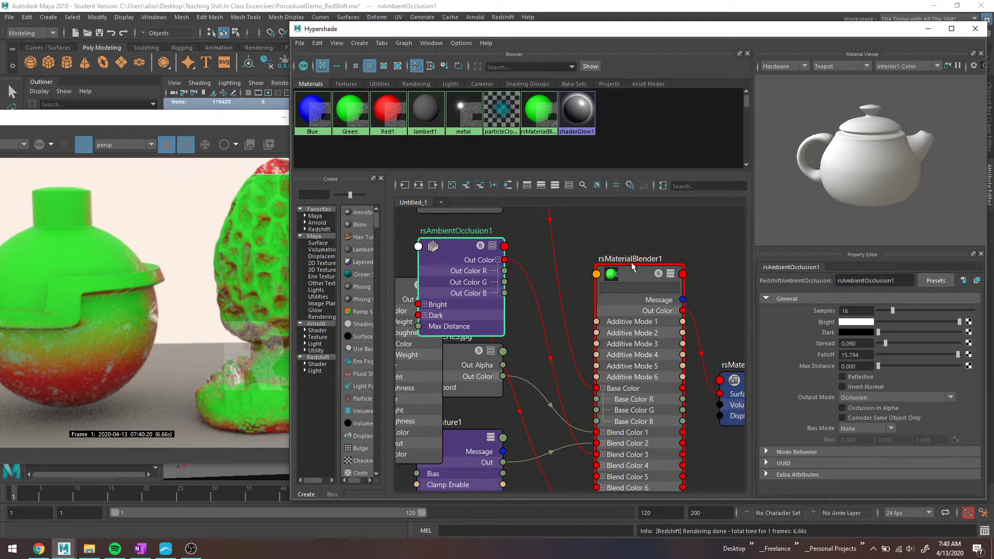
- Add a RedshiftColorCorrection node to the shading graph near the material blender
drag(631, 272, 696, 272)
scroll(590, 274, down, 5)
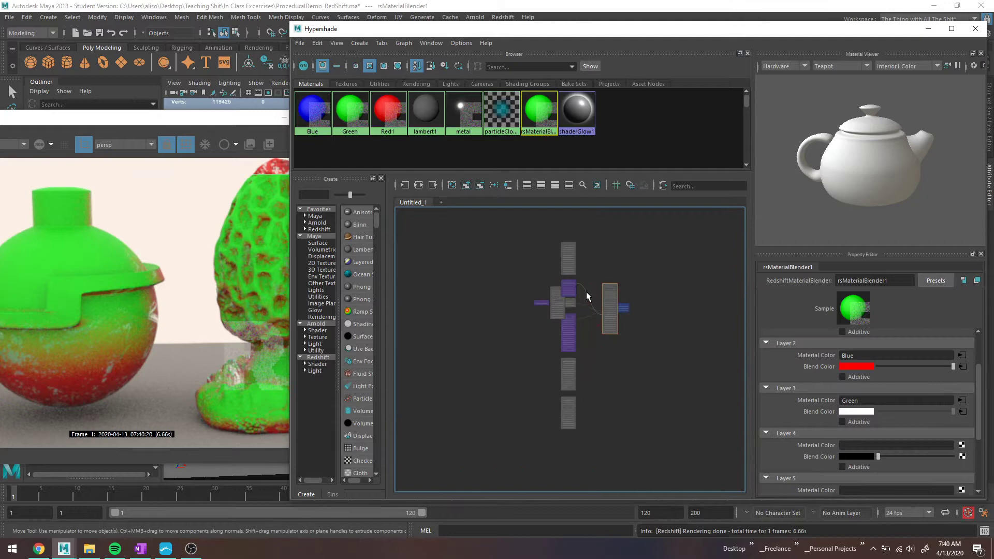
scroll(587, 279, up, 3)
scroll(588, 269, down, 3)
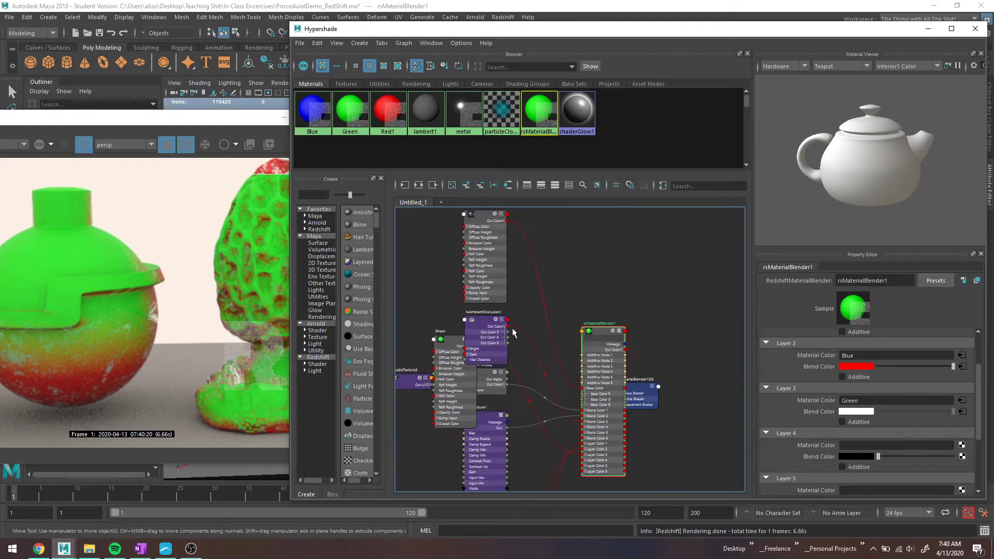
click(489, 324)
scroll(580, 298, up, 2)
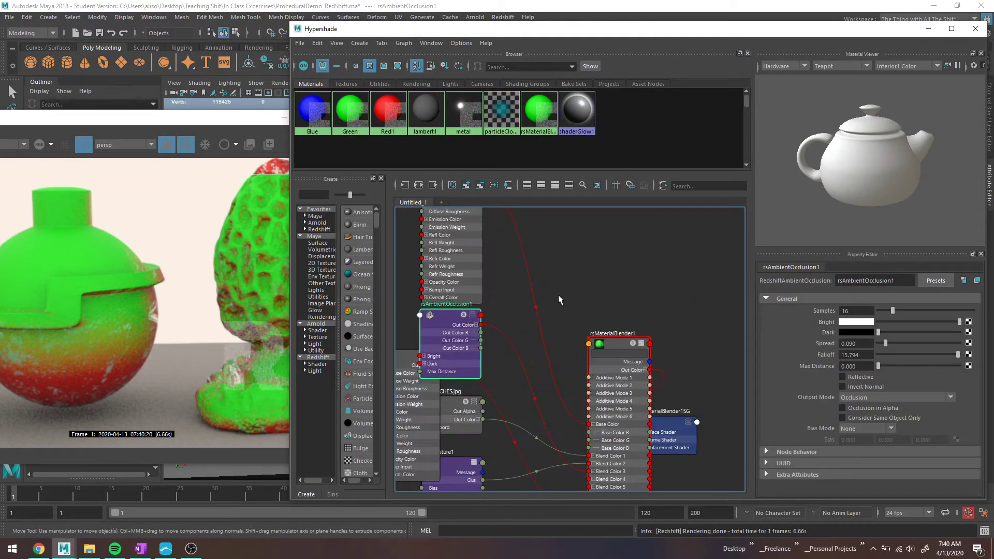
key(Tab)
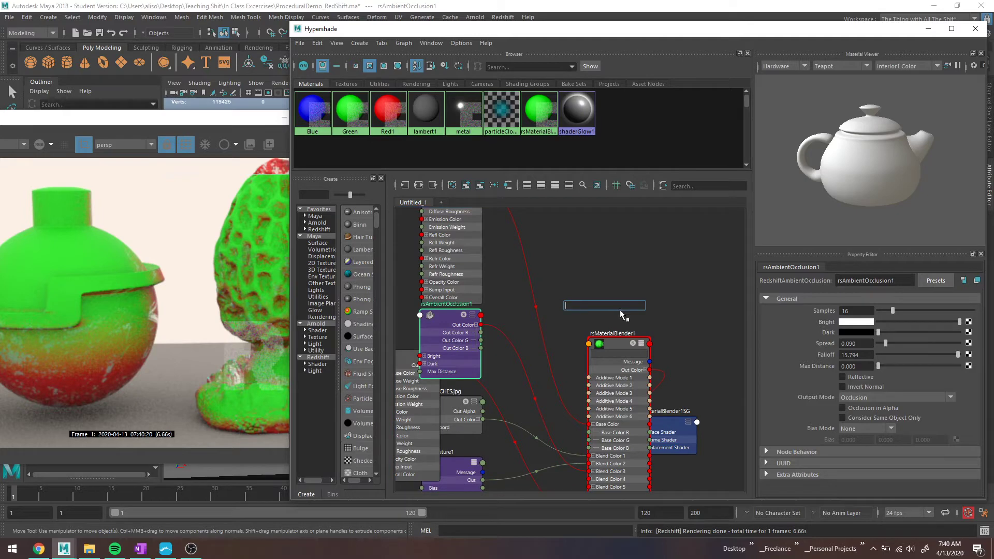
text(colorco)
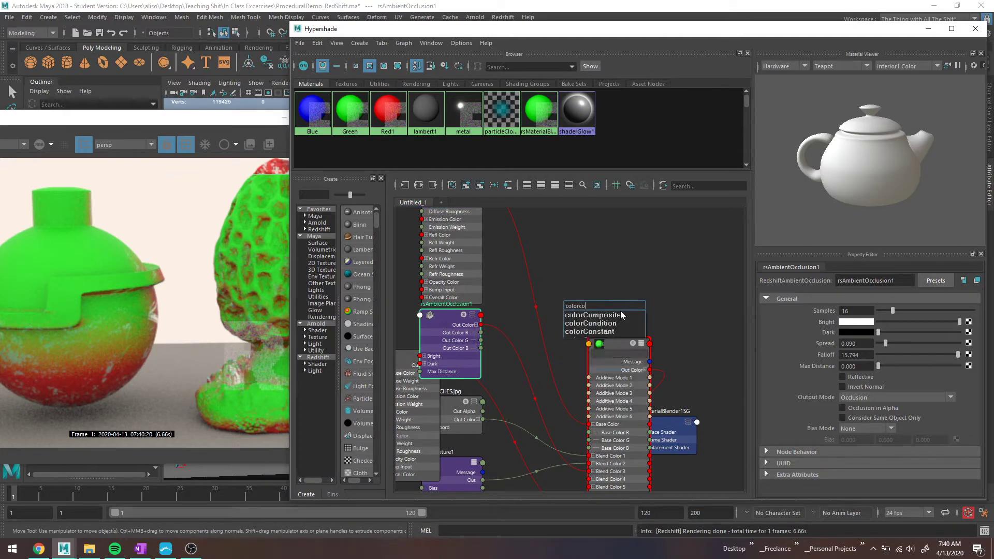
text(rr)
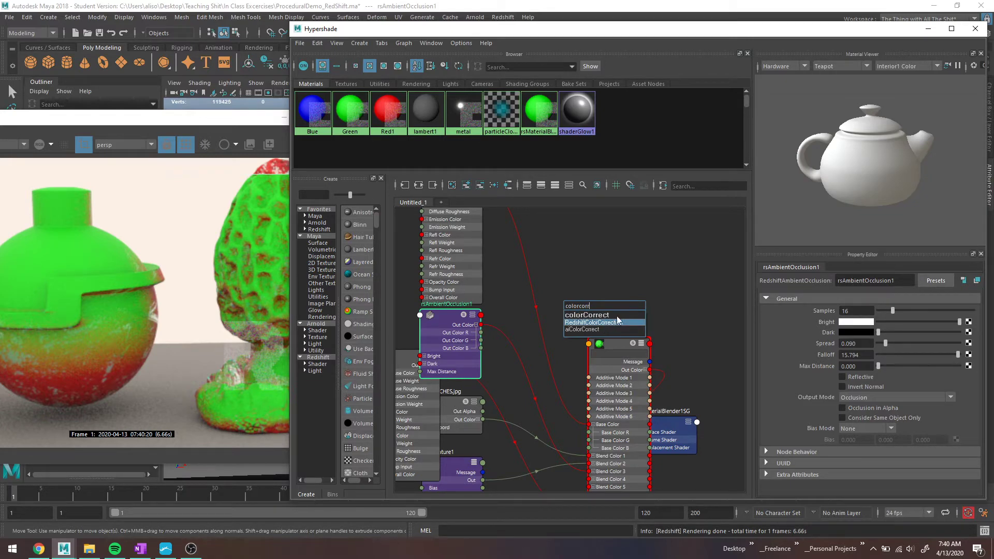
key(Return)
scroll(611, 318, up, 2)
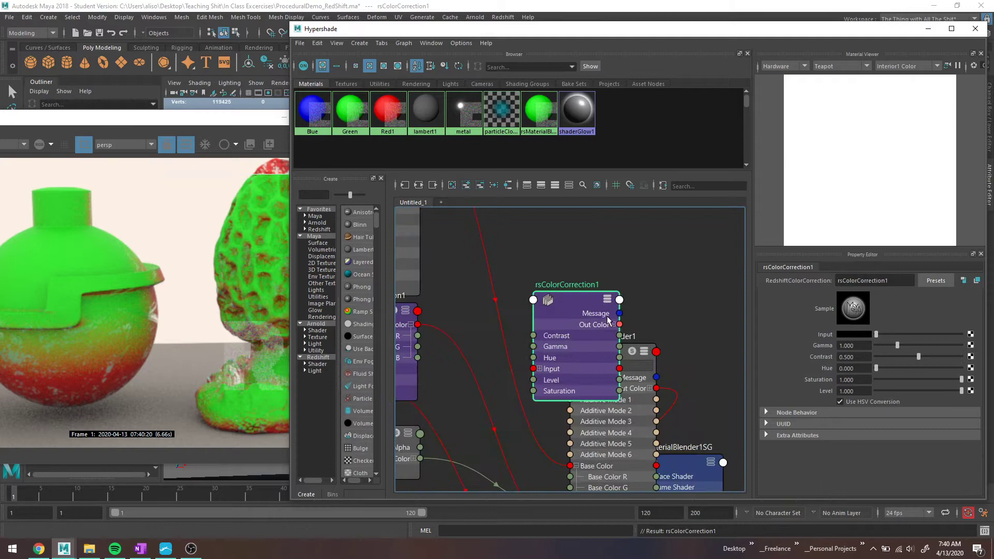
- Place the color correction node beside the ambient occlusion node and feed the occlusion's Out Color into its Input
drag(570, 301, 506, 278)
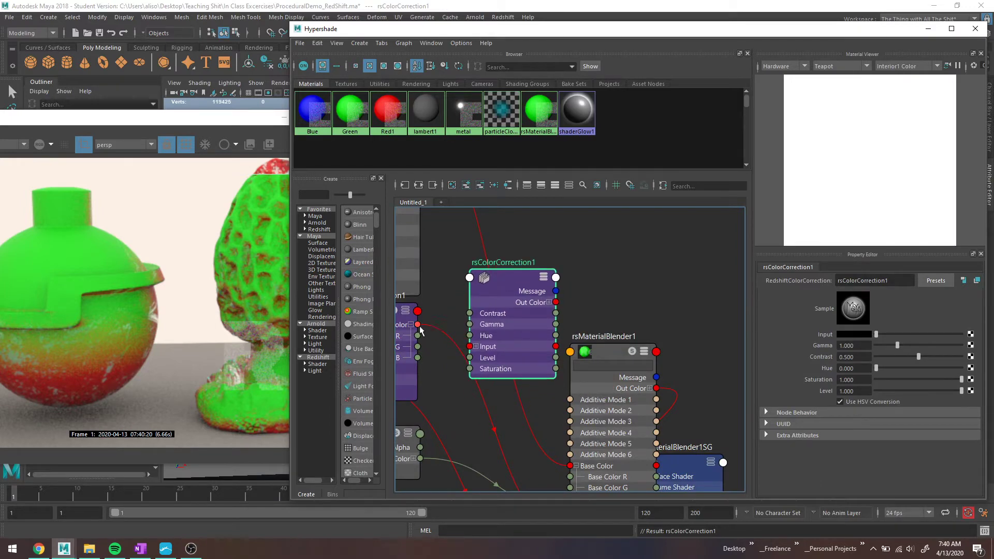
drag(418, 325, 473, 349)
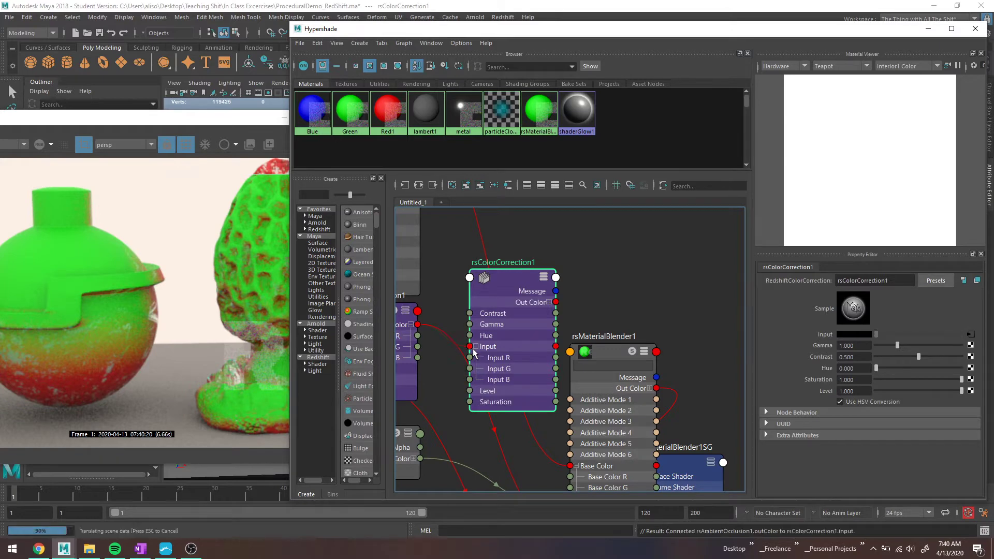
drag(508, 284, 465, 292)
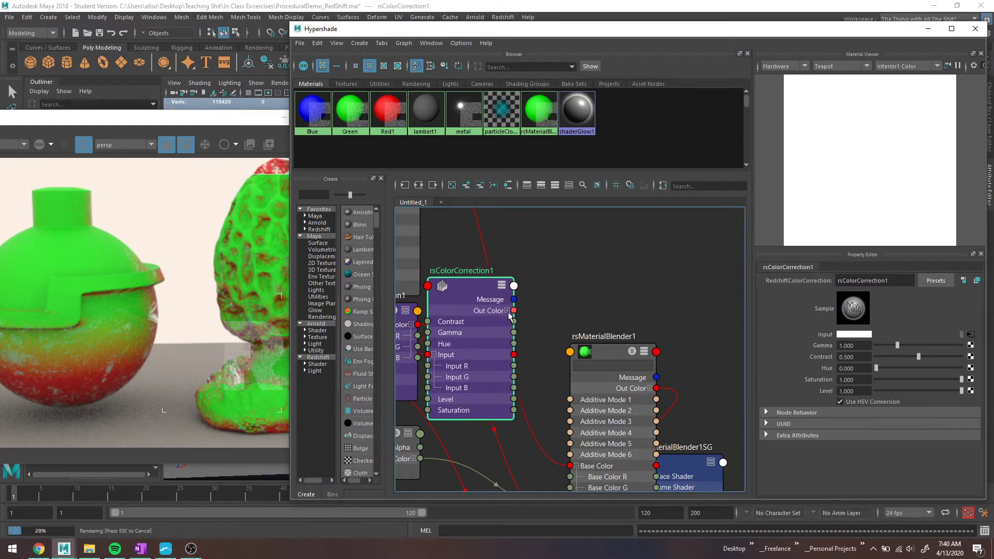
- Move the material blender up and connect the color correction's Out Color to its Blend Color 3
scroll(596, 300, down, 3)
scroll(595, 300, up, 3)
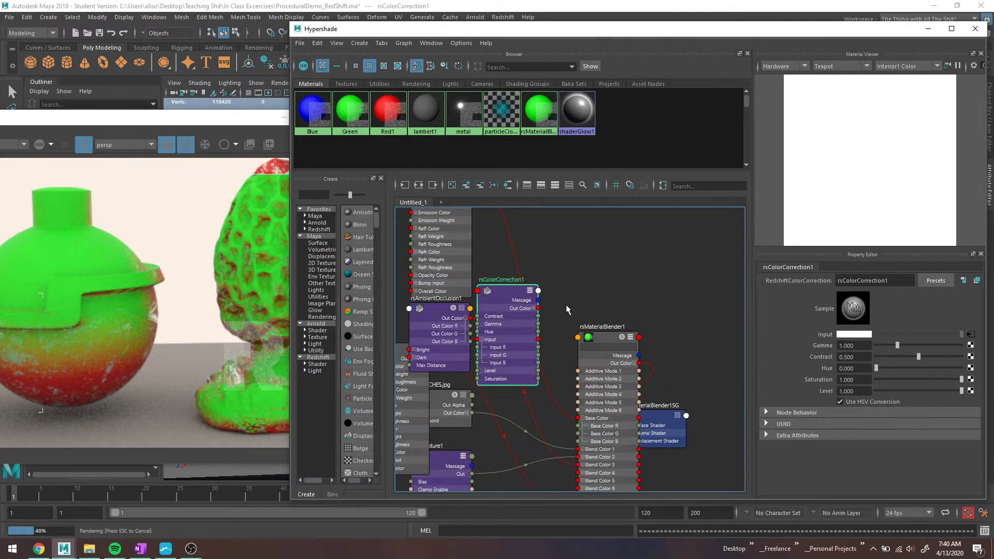
middle_drag(581, 289, 583, 243)
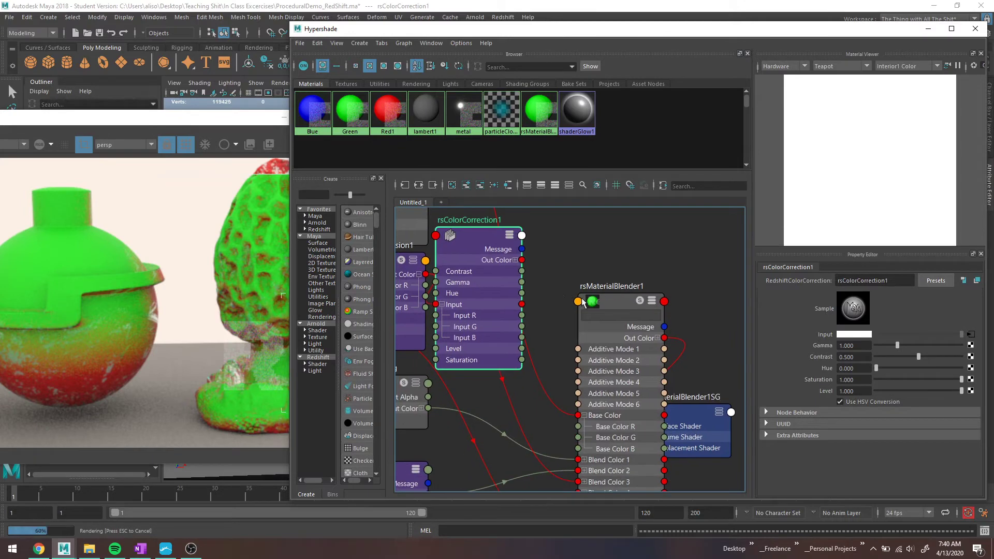
click(612, 287)
drag(613, 291, 618, 223)
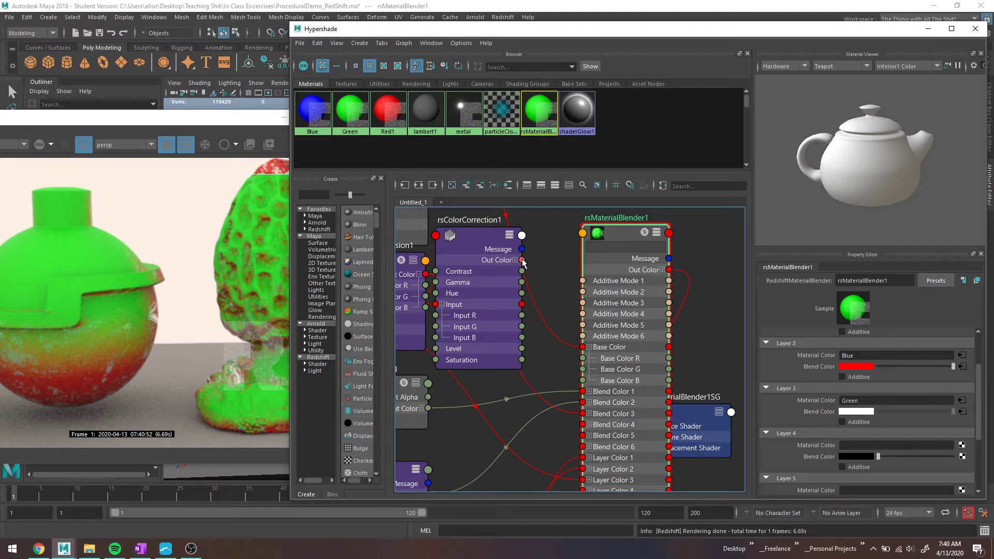
drag(521, 259, 583, 413)
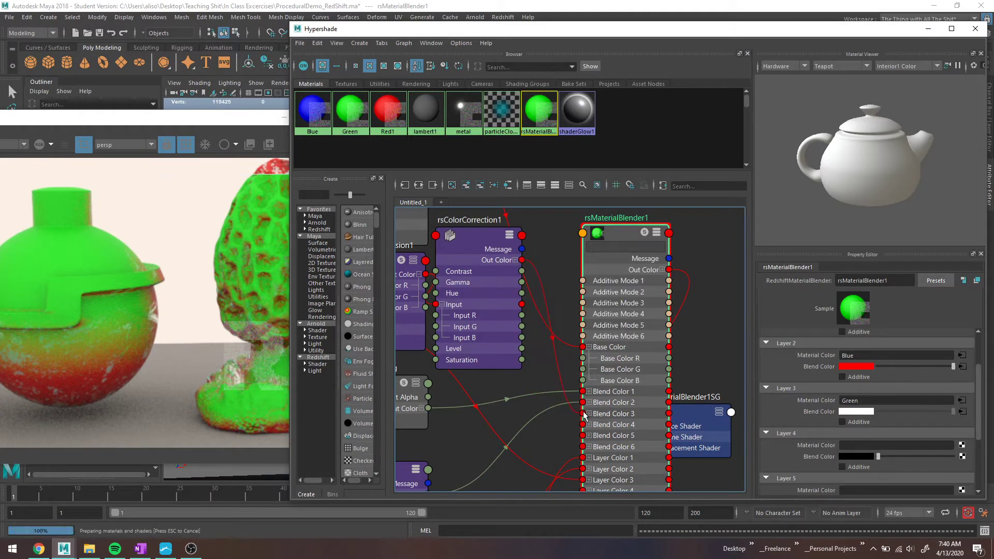
- Raise the color correction node's Contrast to about 0.84
click(463, 240)
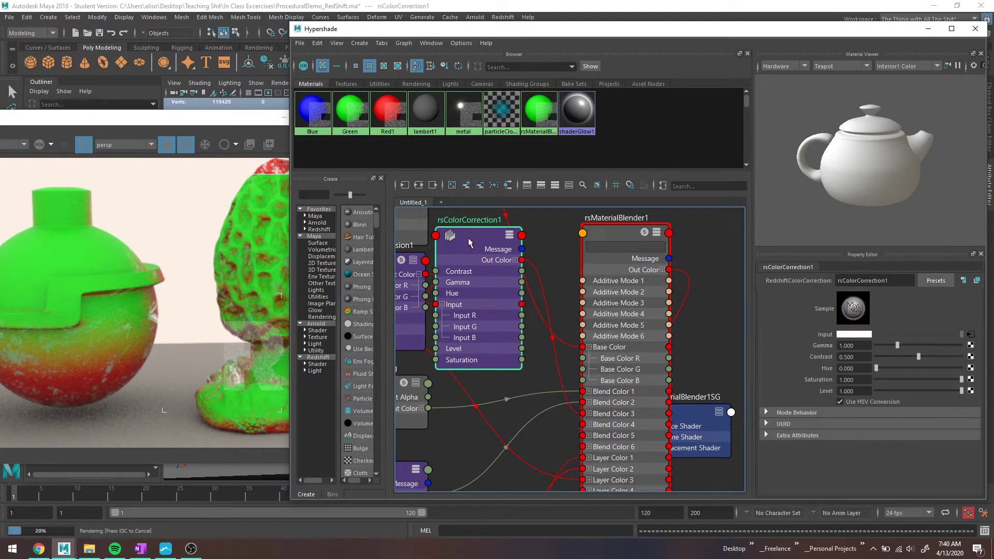
drag(918, 357, 947, 362)
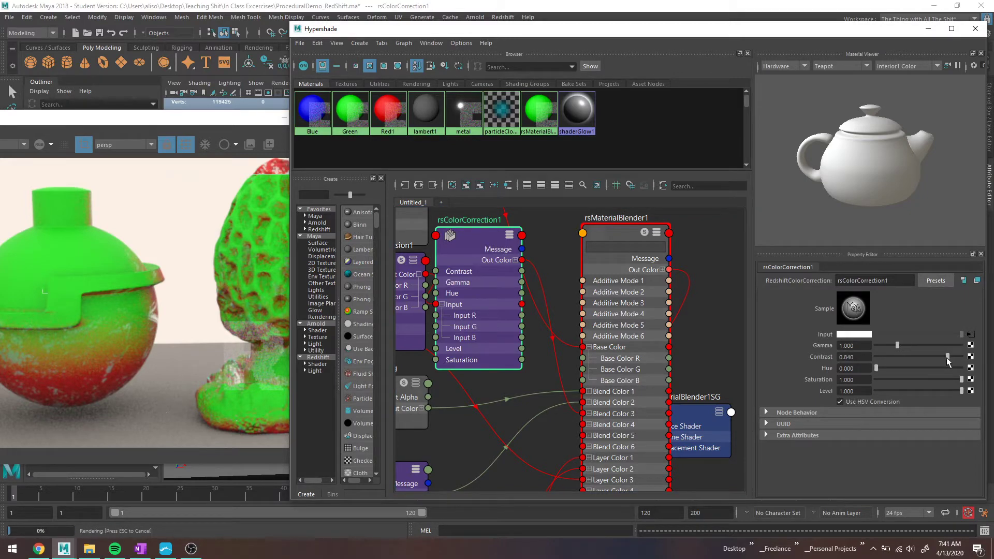
- Bring the Redshift Render View forward and restrict the render region to the pitted object and its base
click(228, 123)
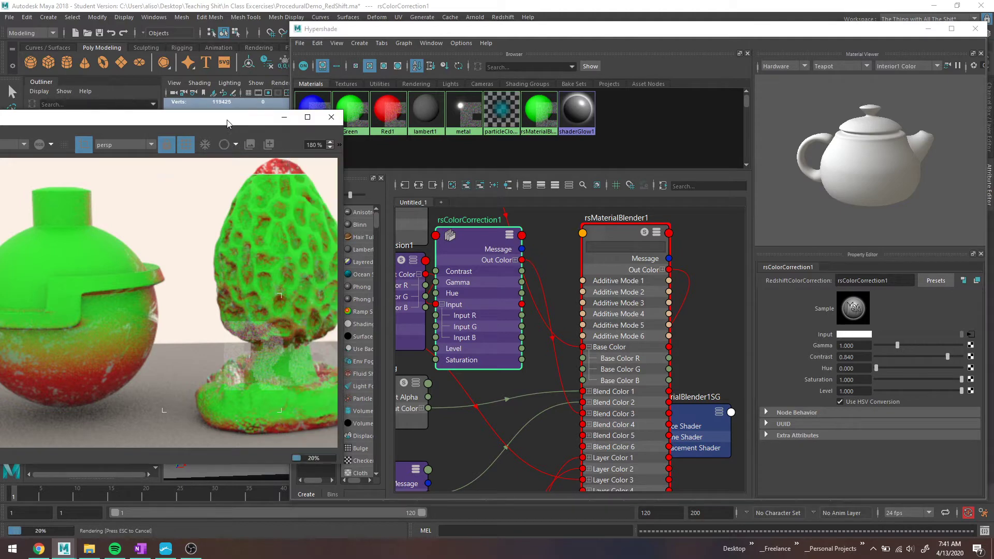
drag(228, 122, 363, 110)
scroll(253, 291, down, 2)
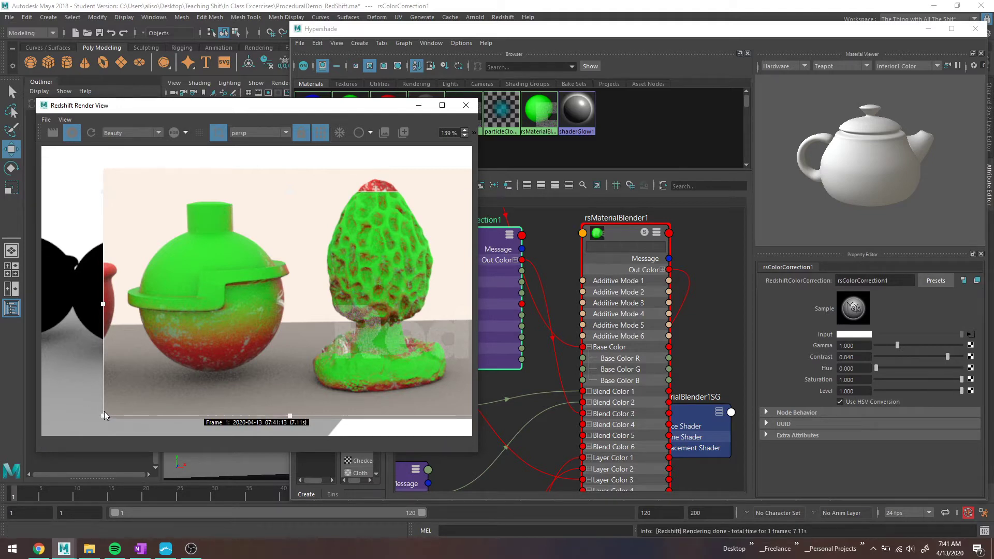
drag(477, 192, 292, 401)
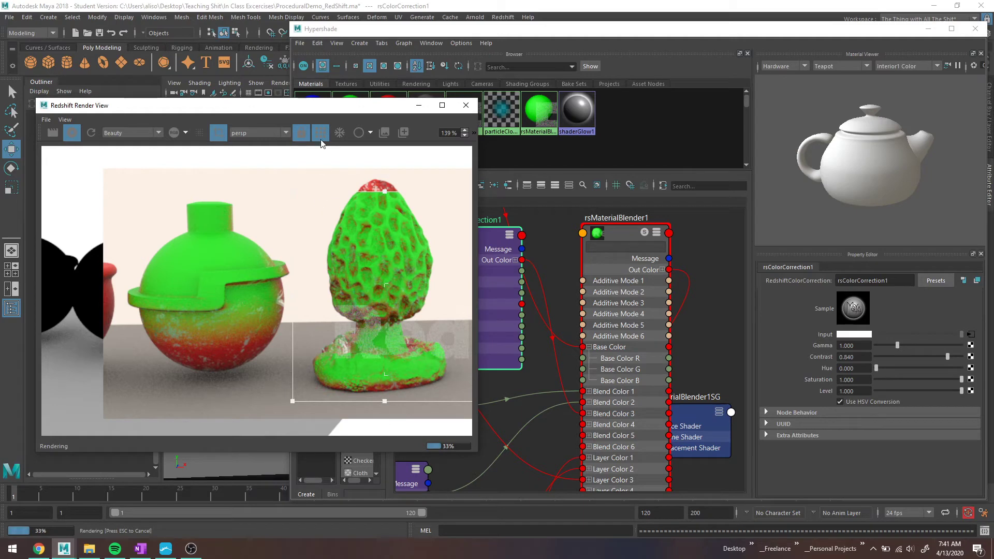
drag(306, 106, 243, 105)
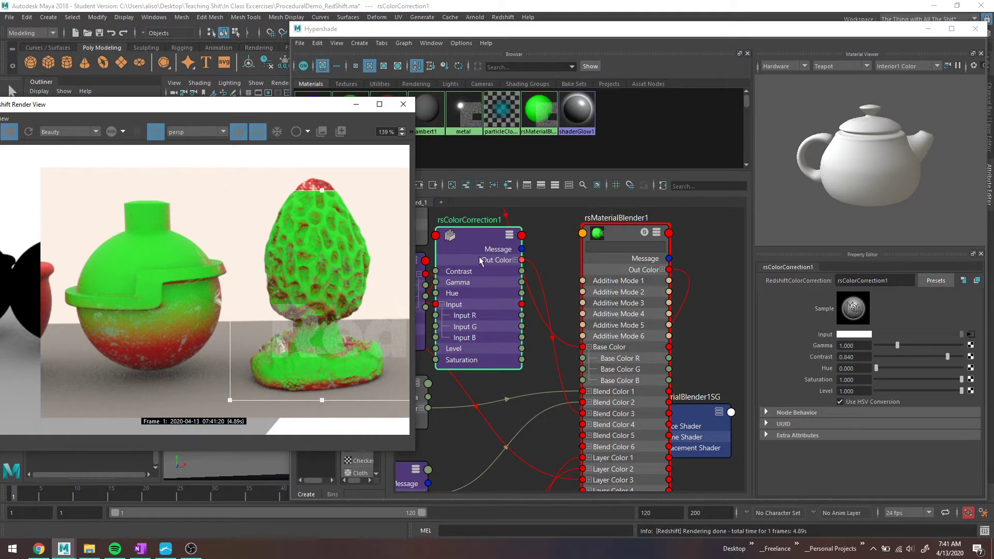
- Lower the color correction node's Level to about 0.245 and its Gamma to about 0.368
middle_drag(504, 259, 599, 264)
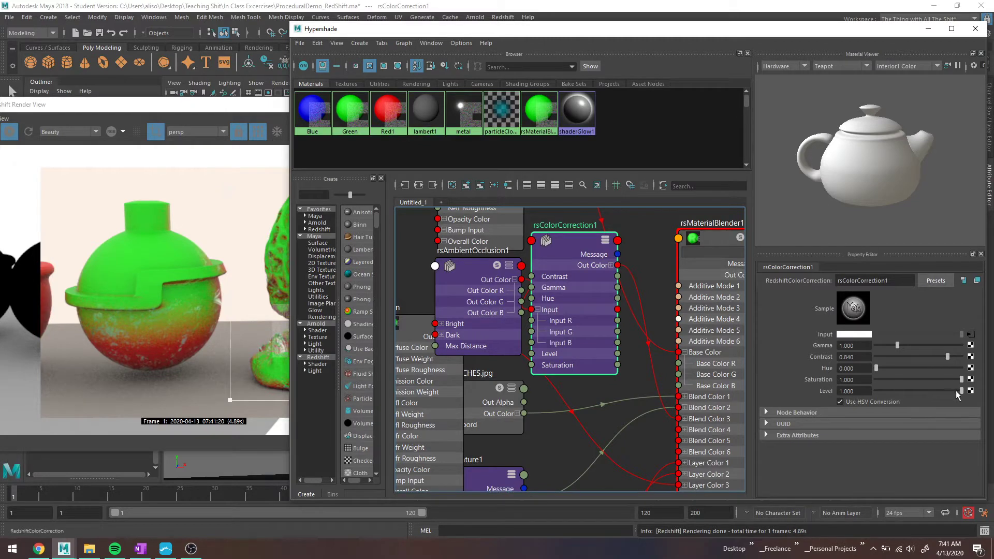
drag(191, 110, 138, 109)
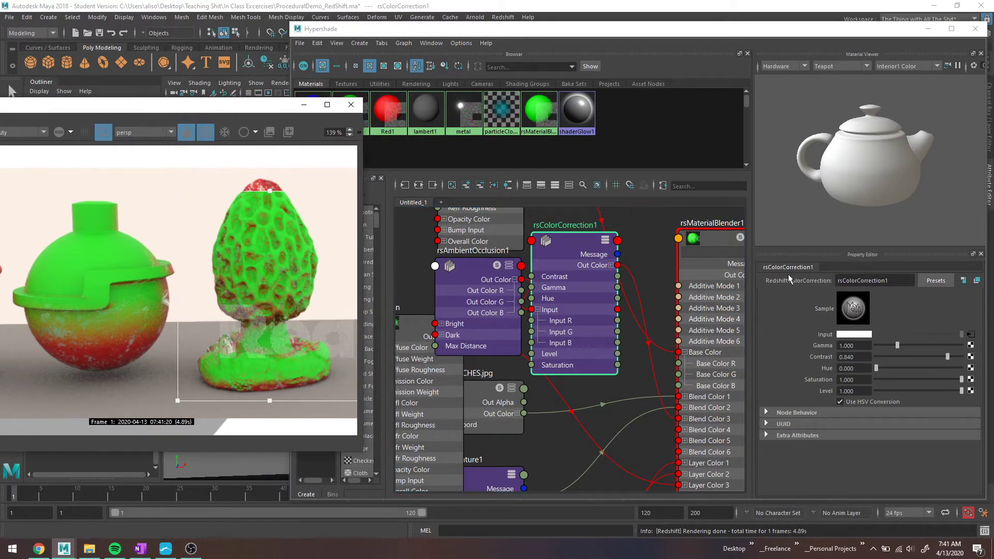
drag(944, 393, 925, 396)
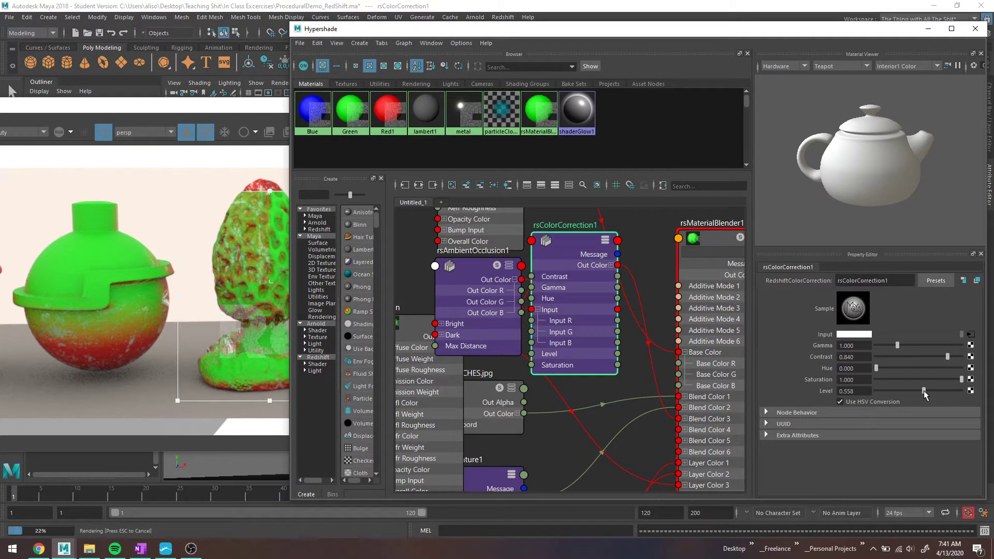
drag(923, 391, 897, 398)
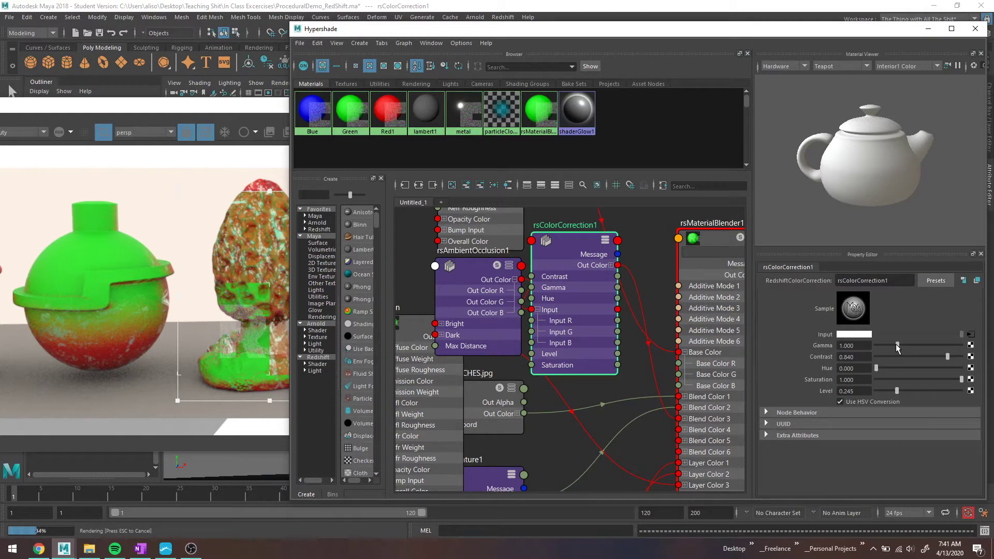
drag(896, 345, 884, 346)
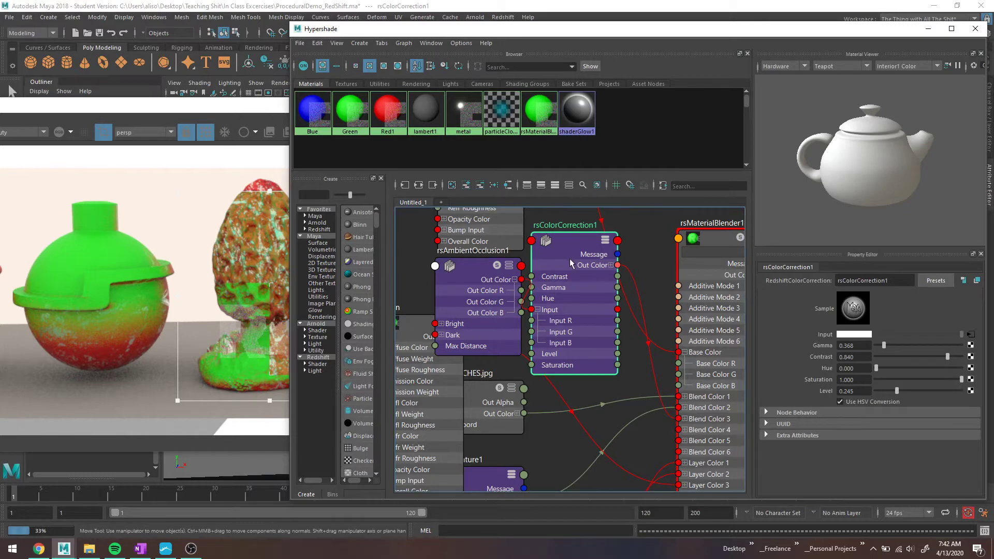
- Move the color correction node away from the ambient occlusion node and stop the interactive render
drag(561, 261, 589, 244)
click(215, 105)
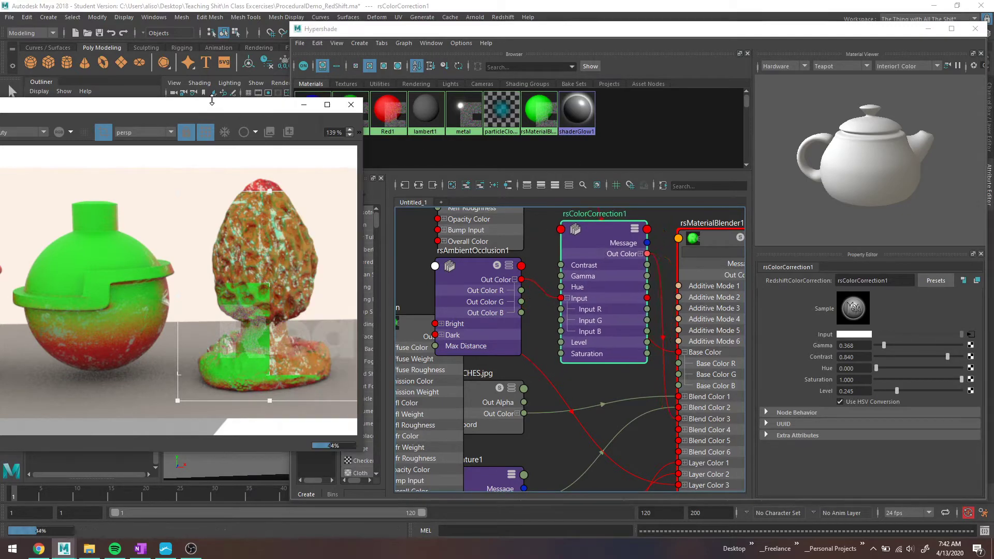
drag(252, 109, 331, 106)
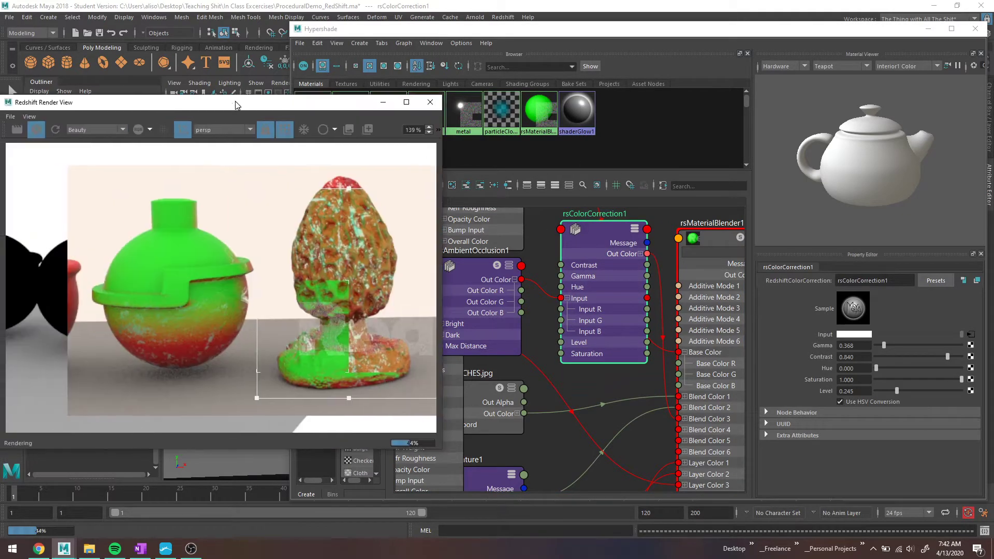
click(36, 129)
click(479, 267)
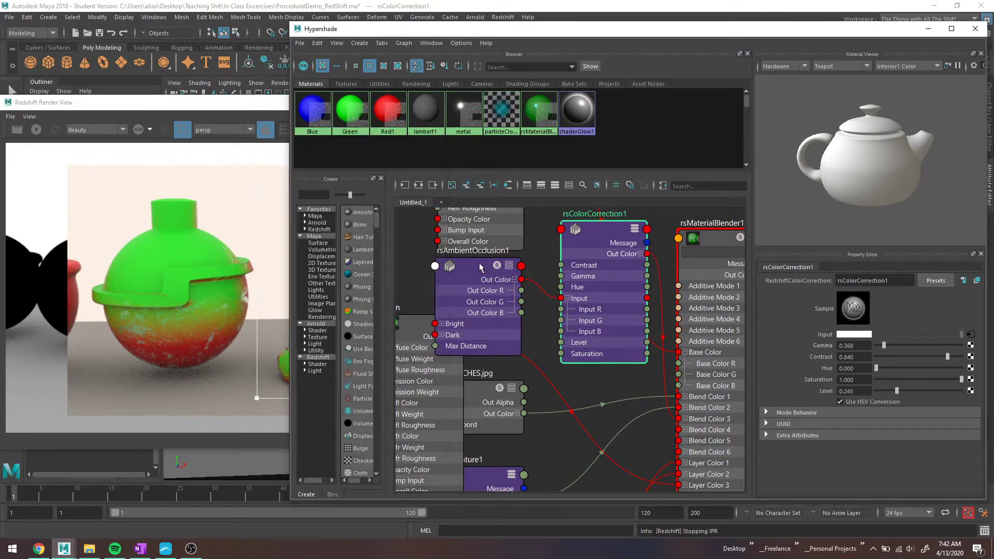
key(Tab)
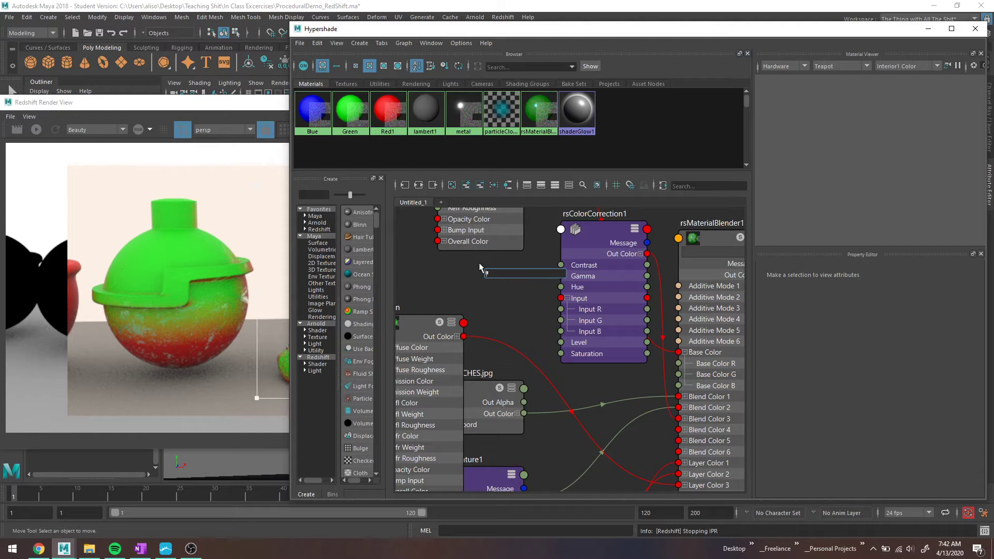
text(rsAmbientOcclusion)
key(Return)
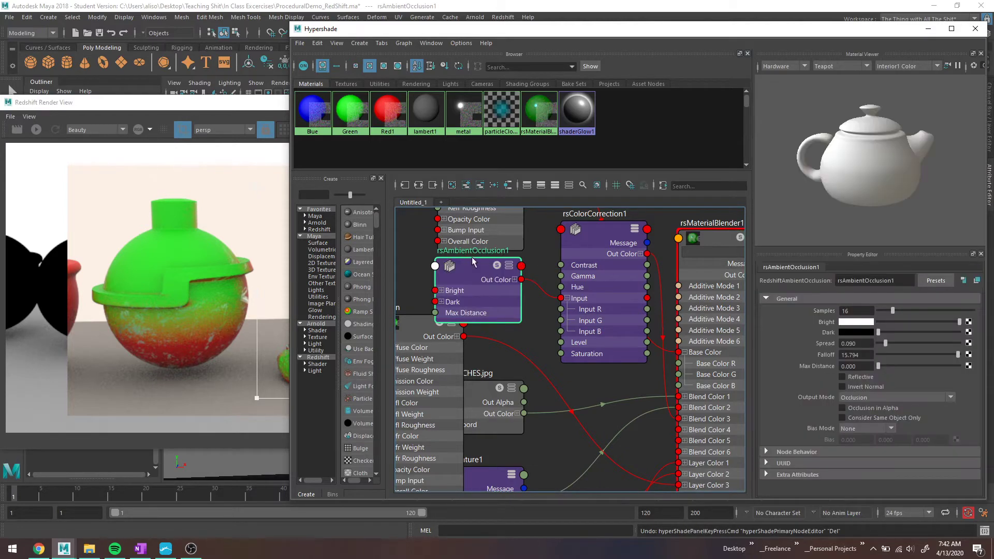
- Replace the ambient occlusion node with a new RedshiftAmbientOcclusion node and connect its Out Color to the color correction's Input
key(Delete)
key(Tab)
text(a)
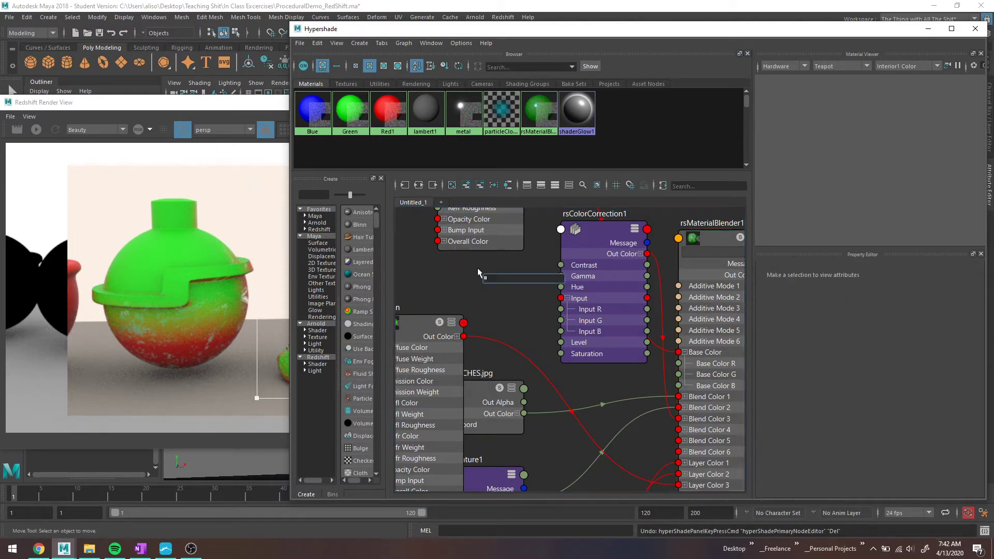
text(mbient)
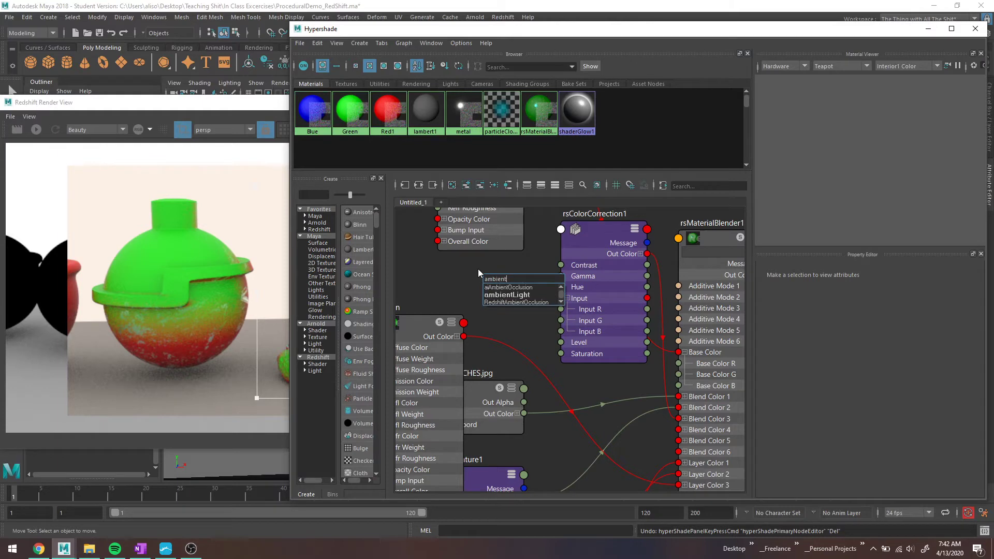
key(Down)
key(Down)
key(Down)
key(Return)
drag(517, 290, 565, 297)
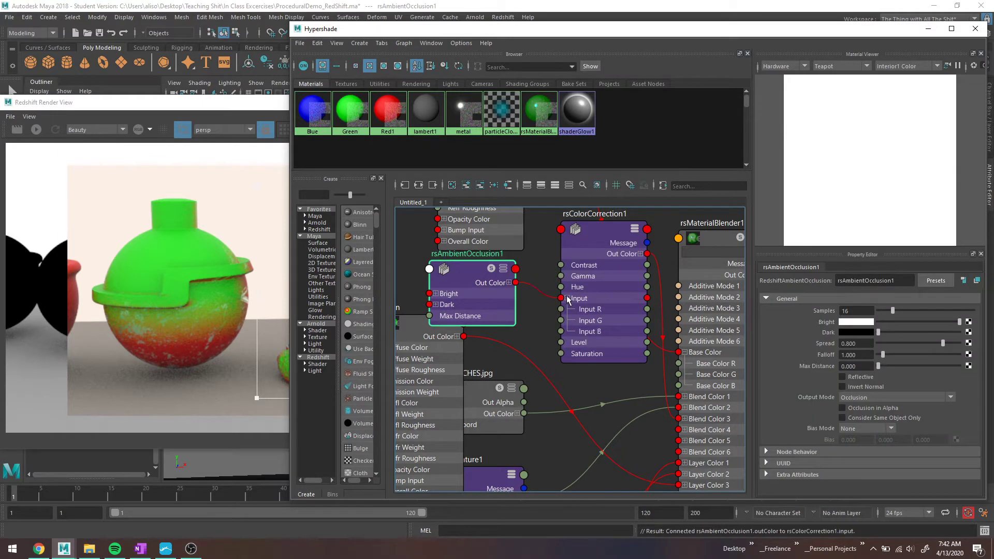
- Restart the interactive render in the Redshift Render View and extend the render region over the round lidded object
click(229, 106)
drag(229, 108, 266, 110)
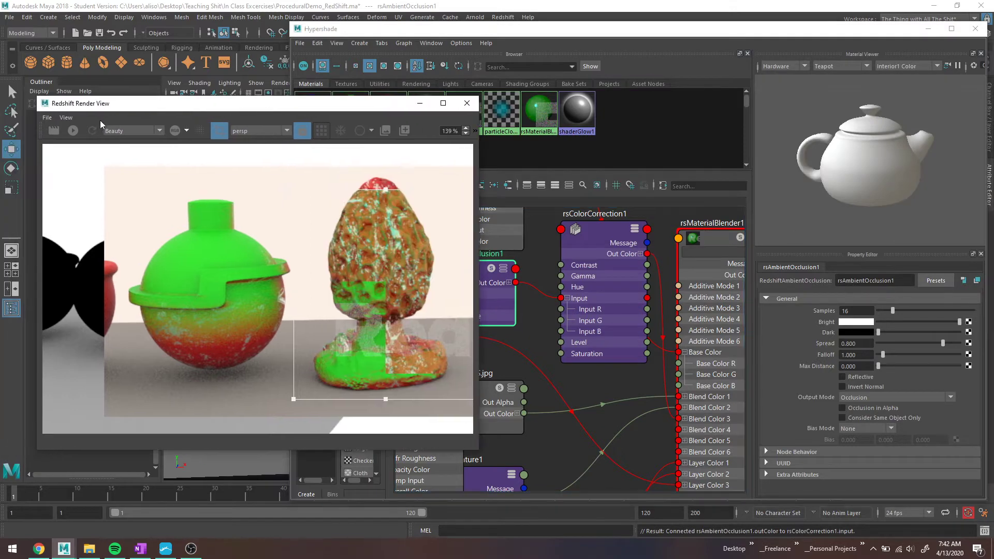
click(74, 130)
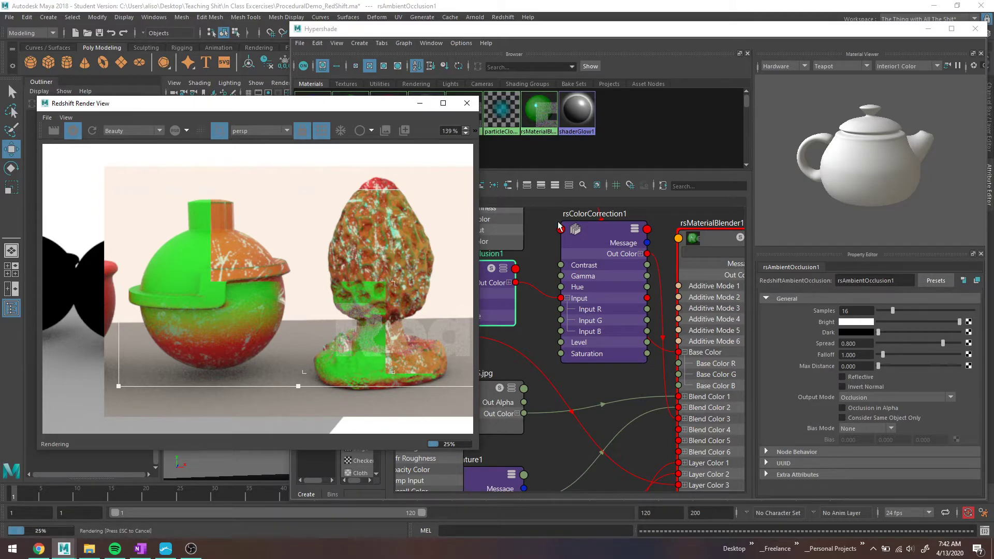
drag(225, 108, 190, 109)
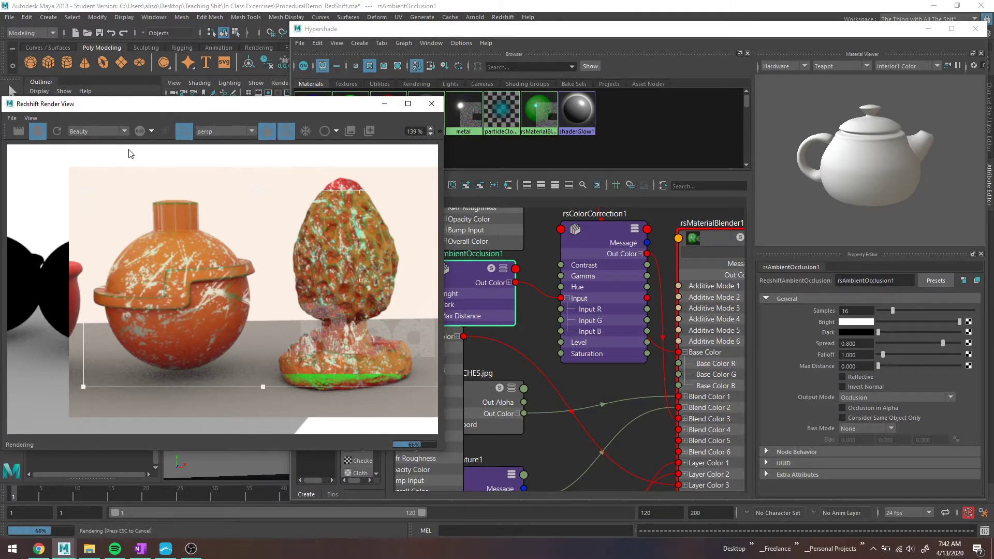
- Set the color correction node's Gamma to 0 and its Level to about 0.356
click(593, 243)
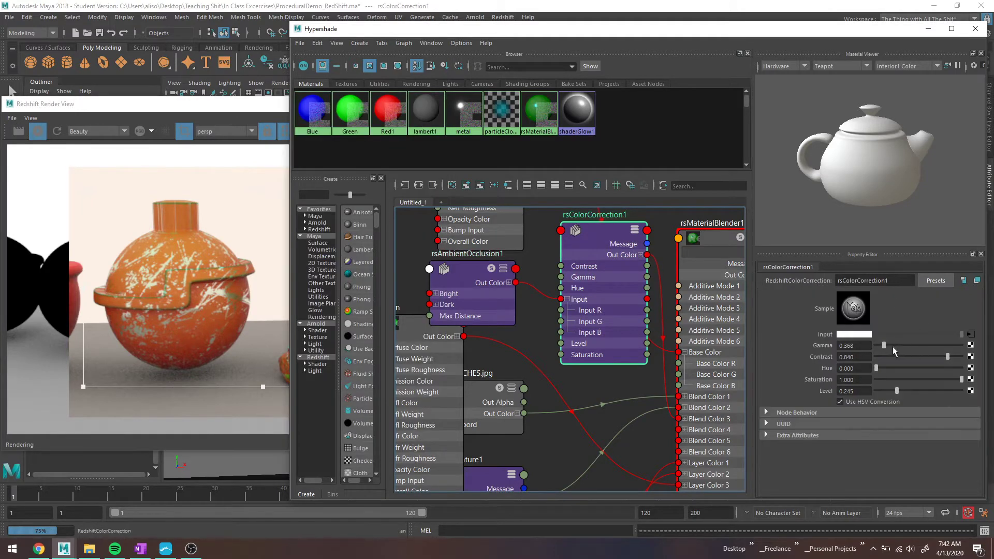
drag(894, 351, 871, 350)
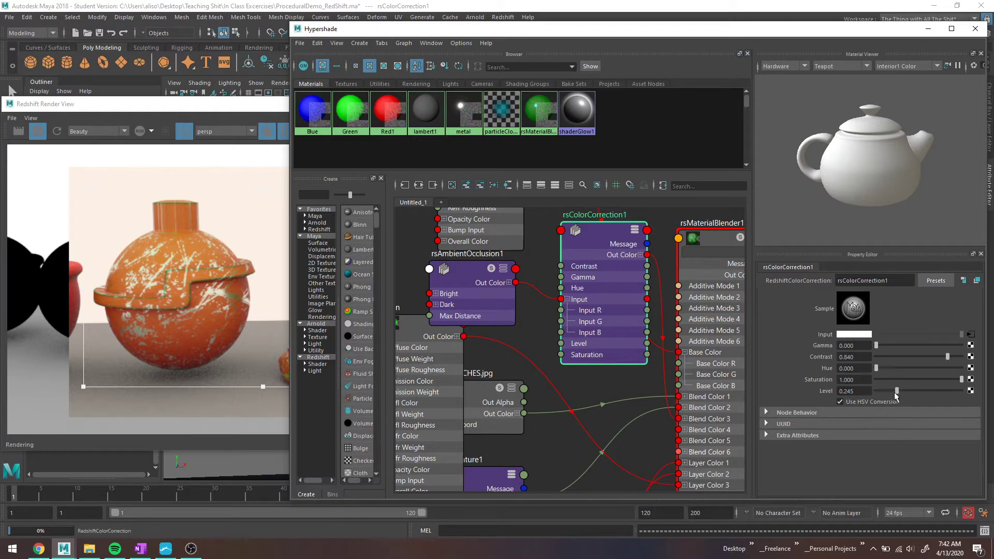
drag(896, 391, 926, 393)
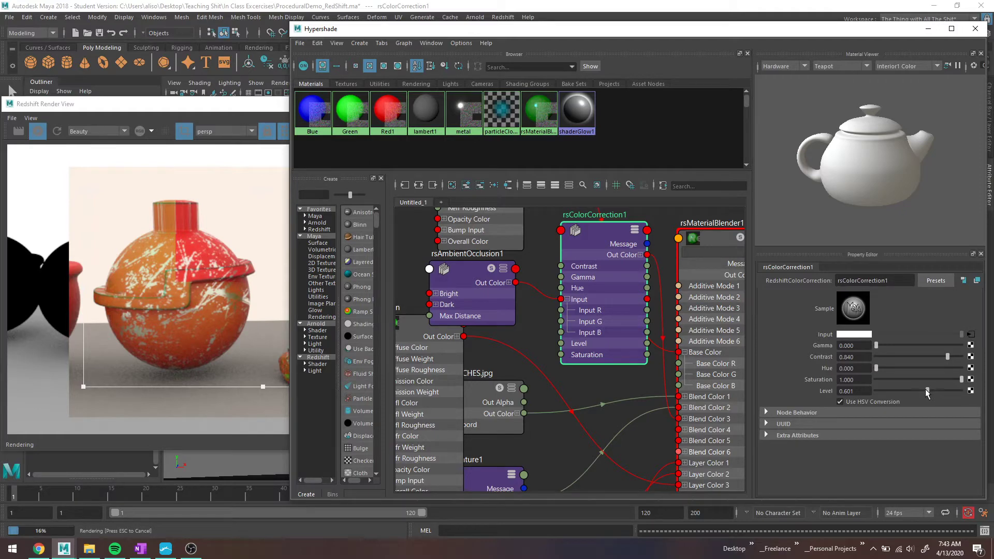
drag(926, 393, 906, 392)
- Stop the interactive render and minimize the Redshift Render View
click(211, 108)
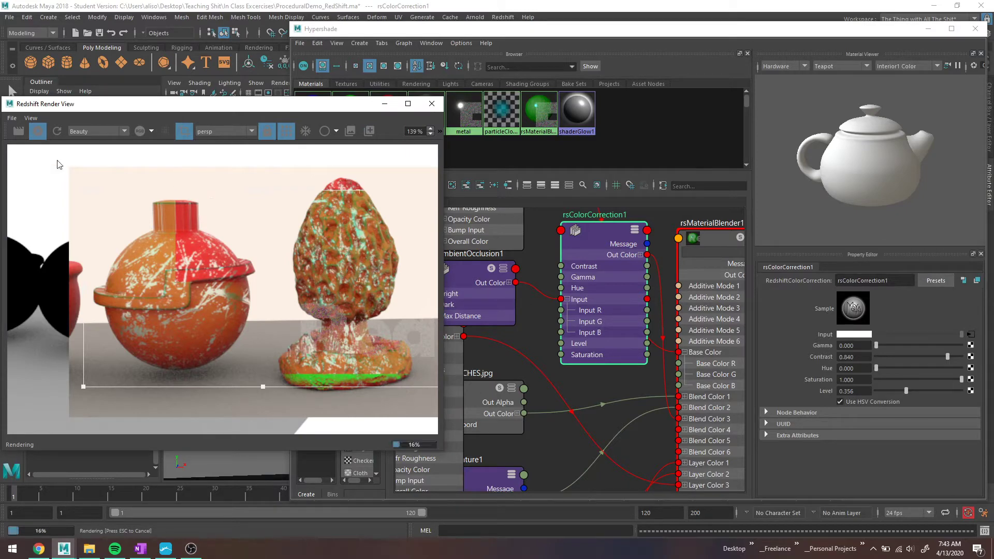
click(38, 131)
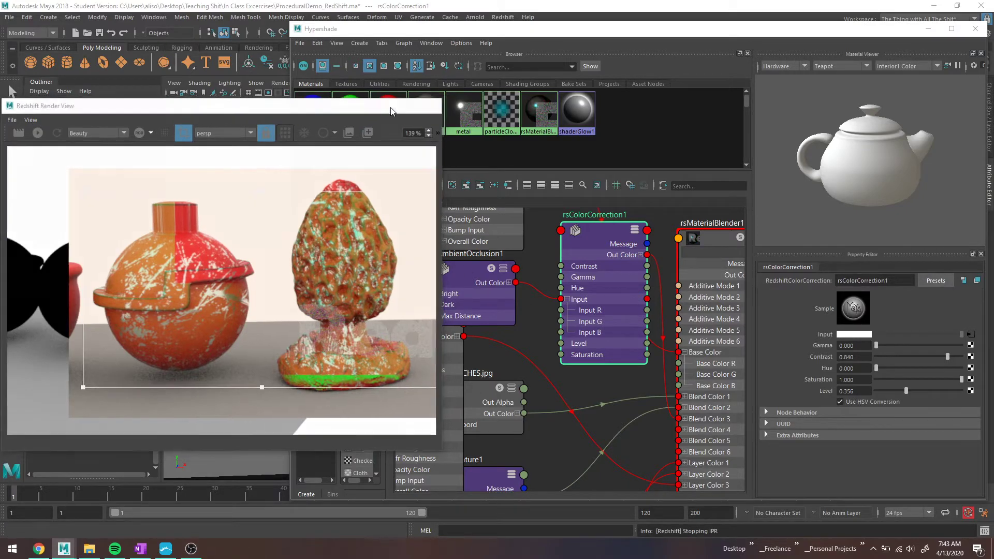
click(384, 104)
- Delete the ambient occlusion node together with its color correction node
click(463, 269)
shift+click(594, 233)
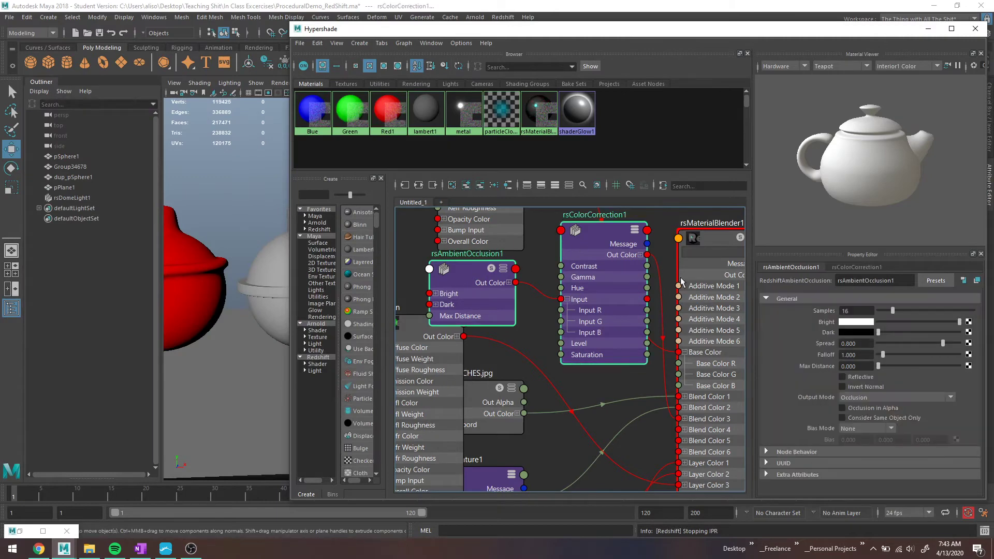
key(Delete)
- Break the Green material's connection to the material blender's Layer 3 Material Color and restart the interactive render in the restored Render View
scroll(641, 424, down, 3)
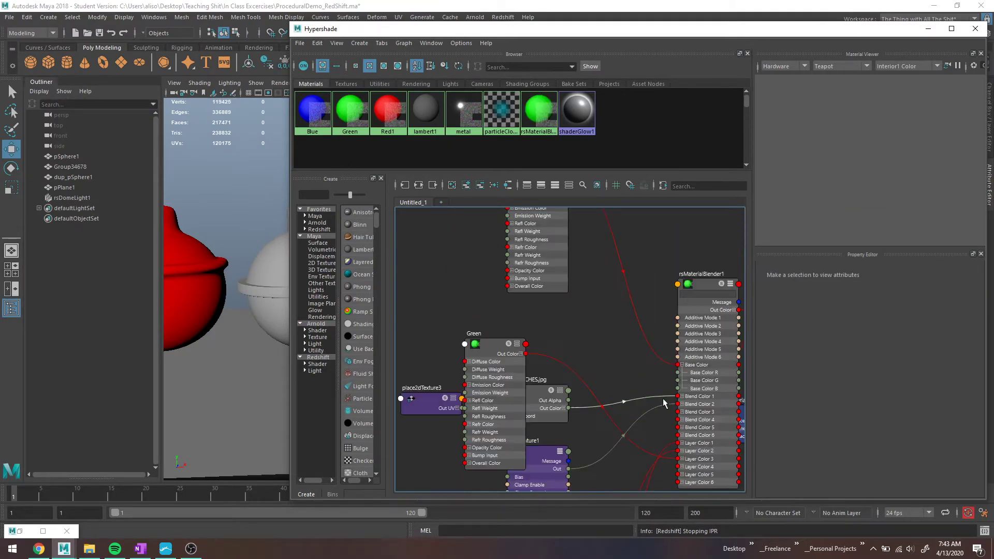
scroll(607, 371, up, 2)
scroll(601, 388, down, 2)
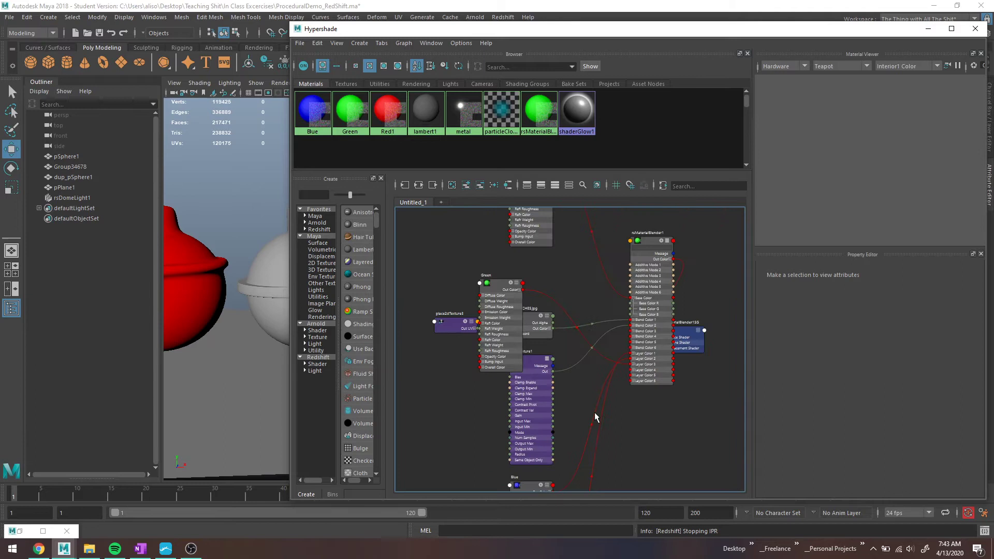
click(650, 241)
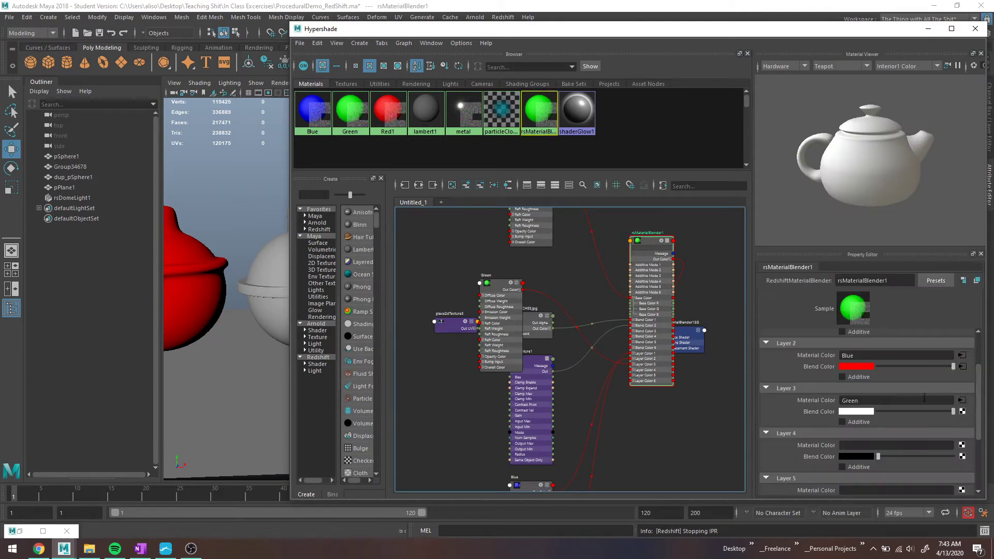
scroll(861, 432, down, 2)
scroll(848, 427, up, 3)
right_click(840, 433)
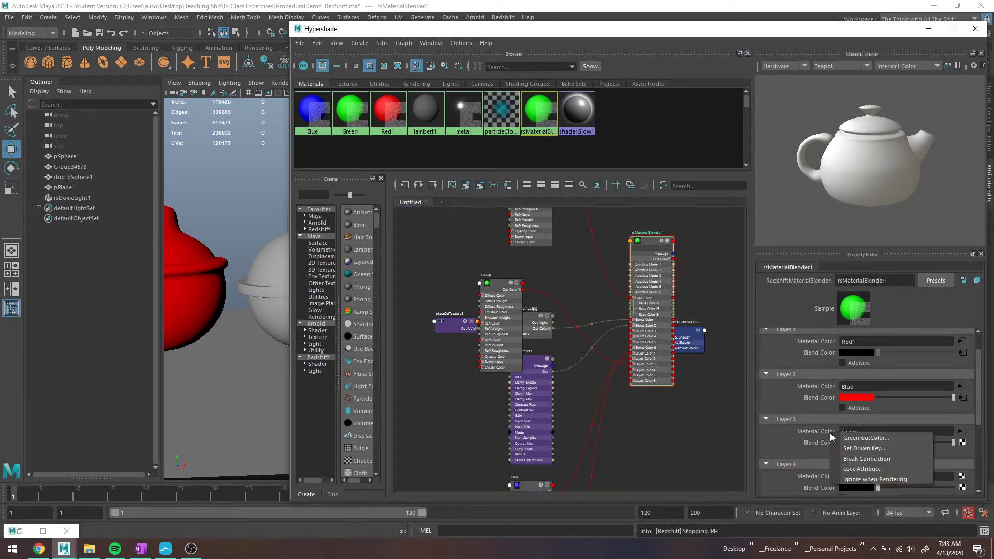
click(842, 457)
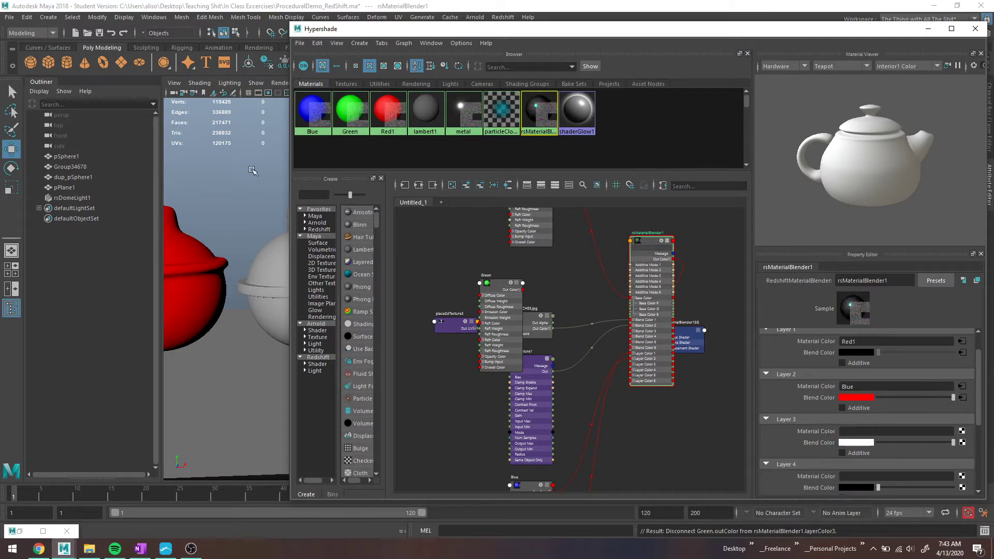
double_click(17, 532)
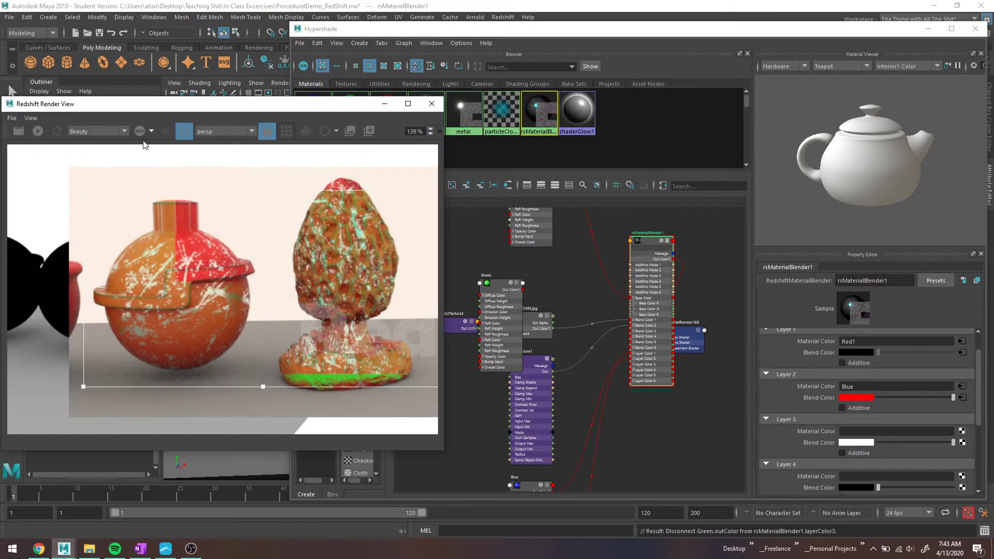
click(38, 131)
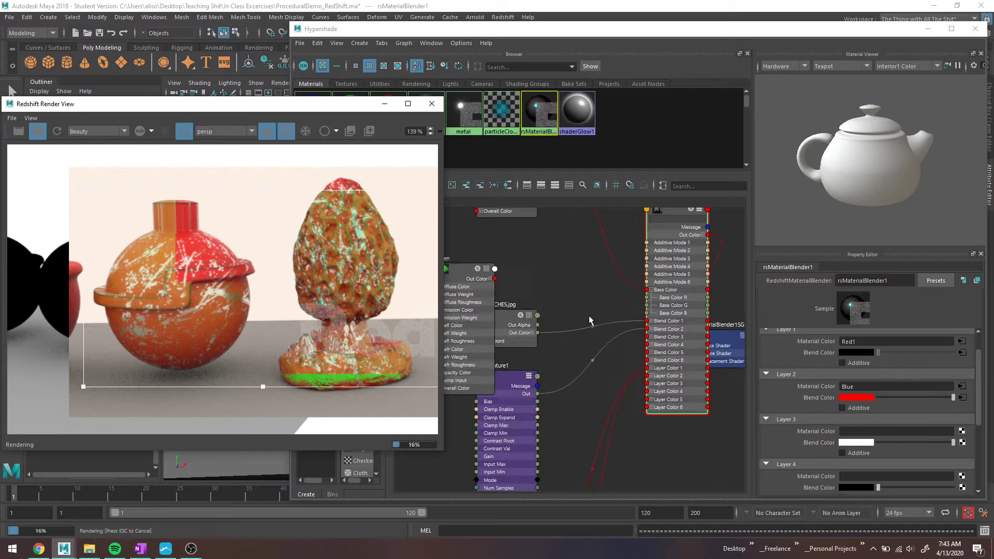
- Create a Redshift color correction node beside the curvature node
click(588, 409)
scroll(573, 347, up, 2)
drag(573, 348, 531, 363)
scroll(584, 369, up, 2)
key(Tab)
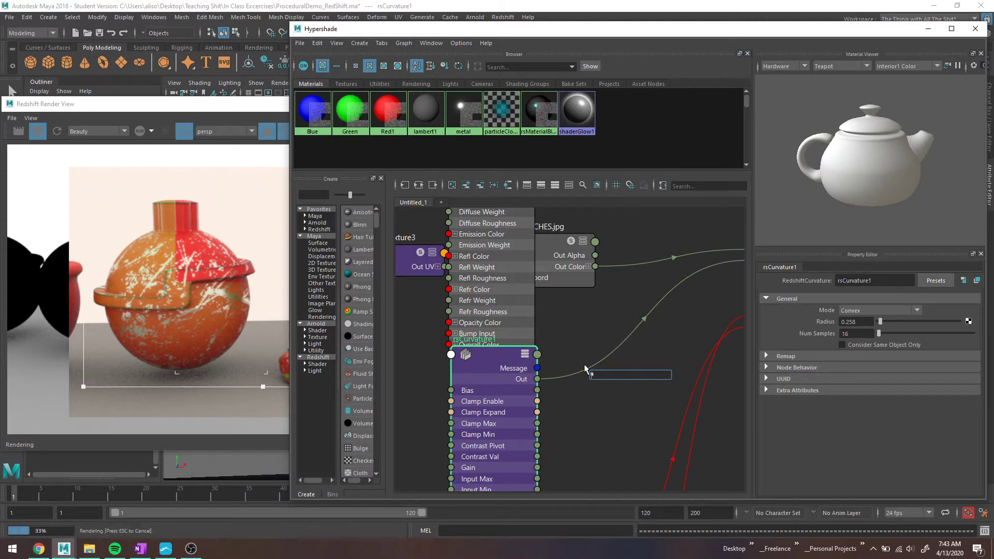
text(color)
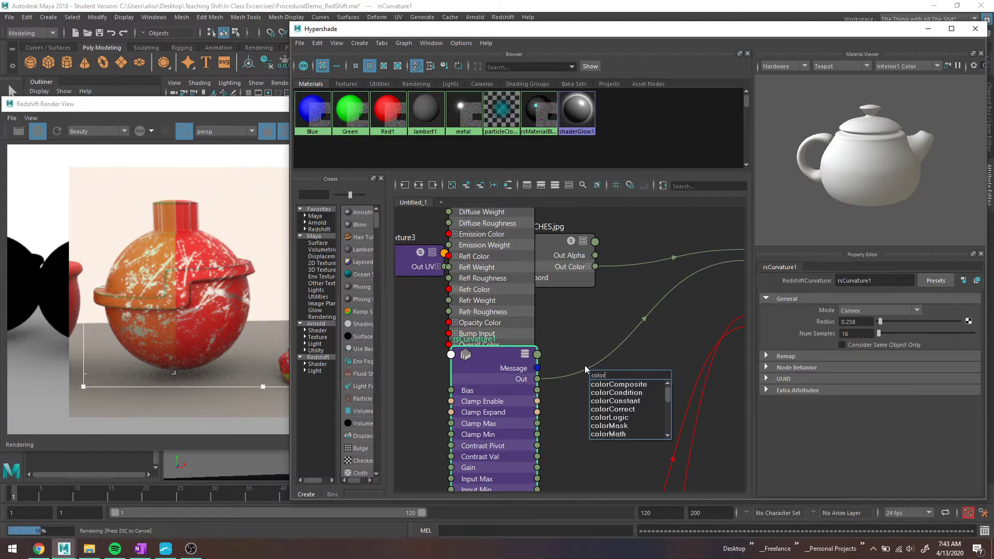
text(corr)
key(Down)
key(Down)
key(Return)
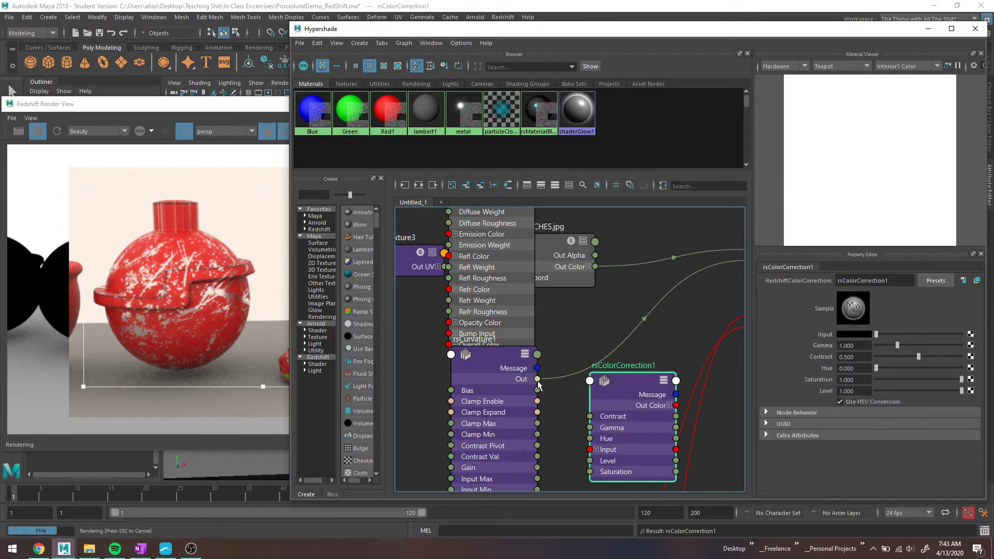
- Move the color correction node closer to the curvature node and connect the curvature's Out to its Input R
click(596, 449)
drag(612, 402, 592, 351)
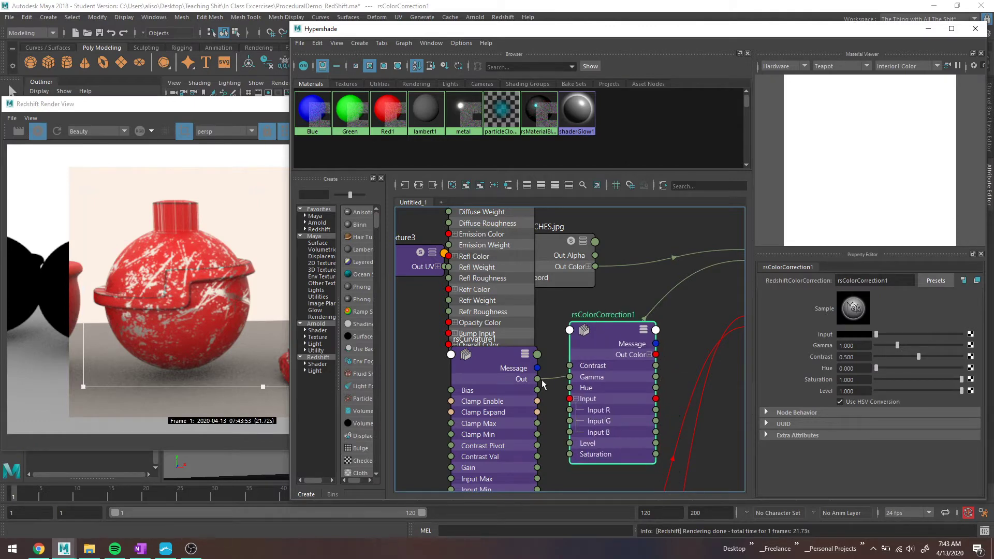
drag(537, 379, 569, 410)
- Connect the color correction node's Out Color to the material blender's Blend Color 2
click(649, 355)
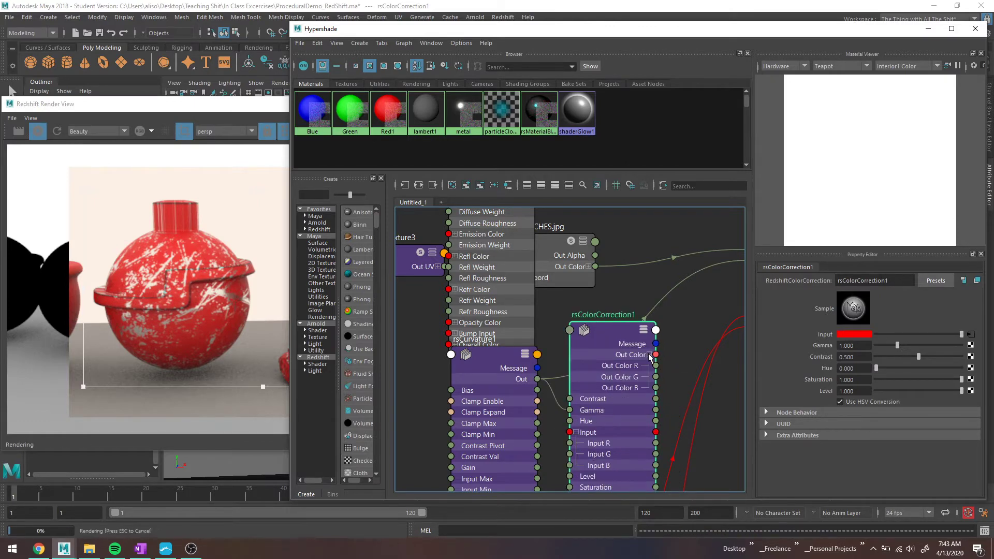
middle_drag(688, 330, 644, 334)
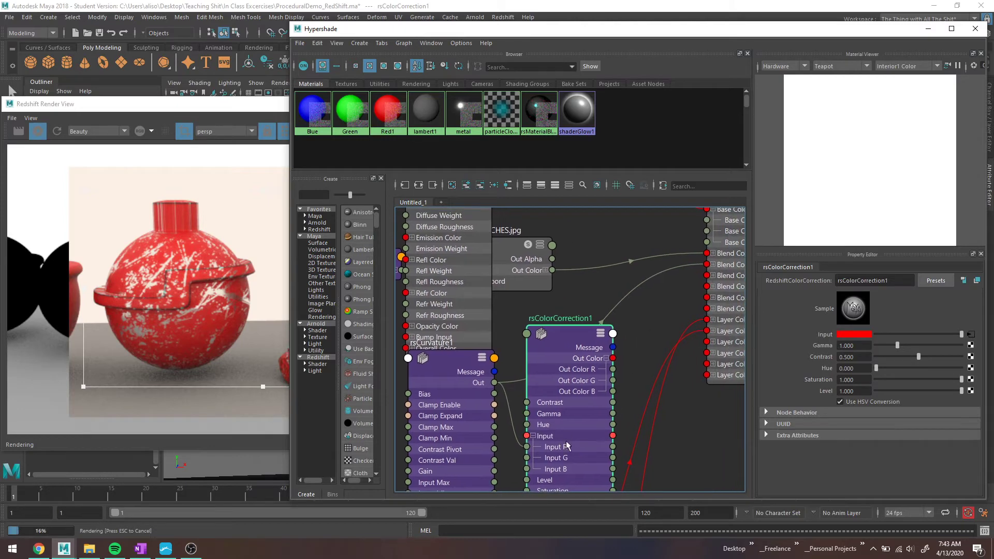
middle_drag(624, 398, 584, 385)
middle_drag(618, 339, 585, 365)
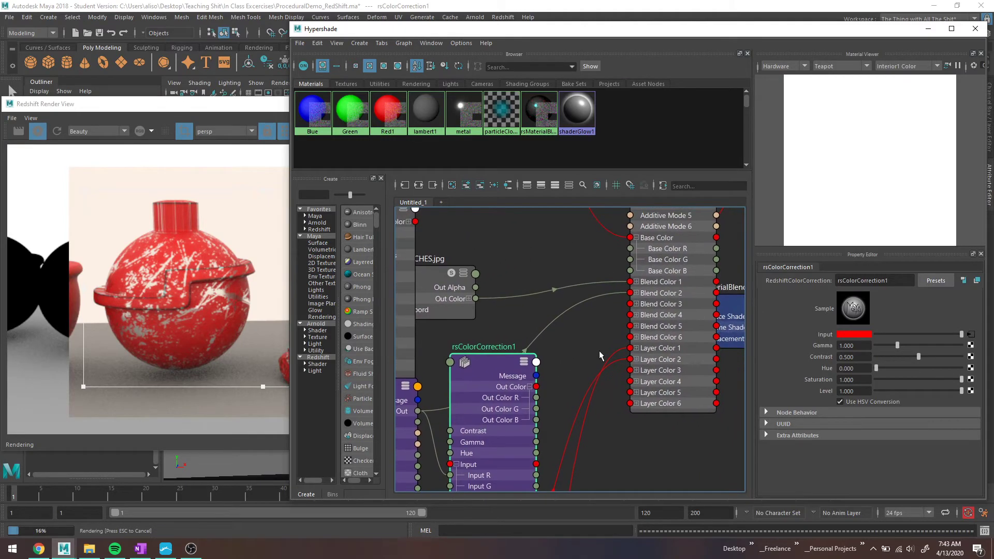
drag(537, 397, 630, 293)
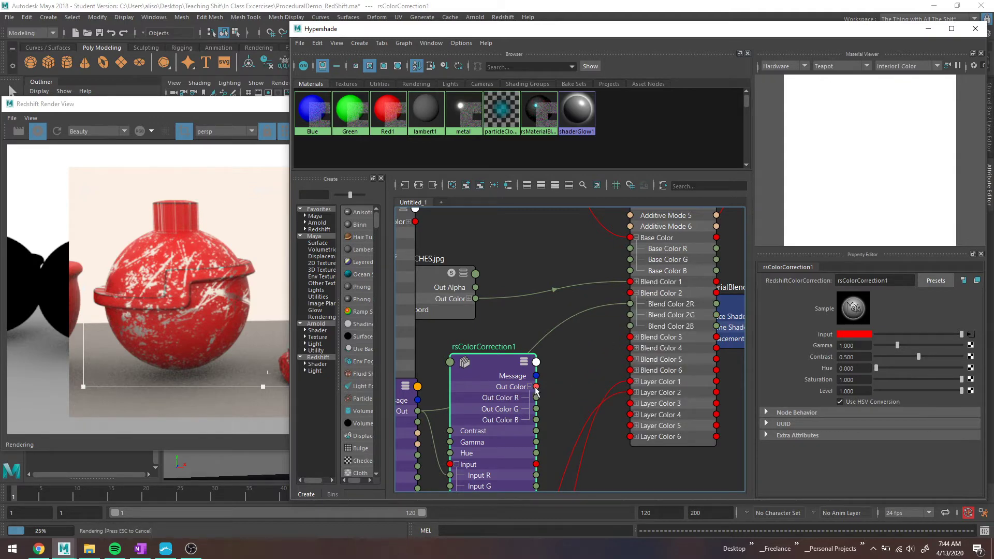
drag(536, 386, 630, 293)
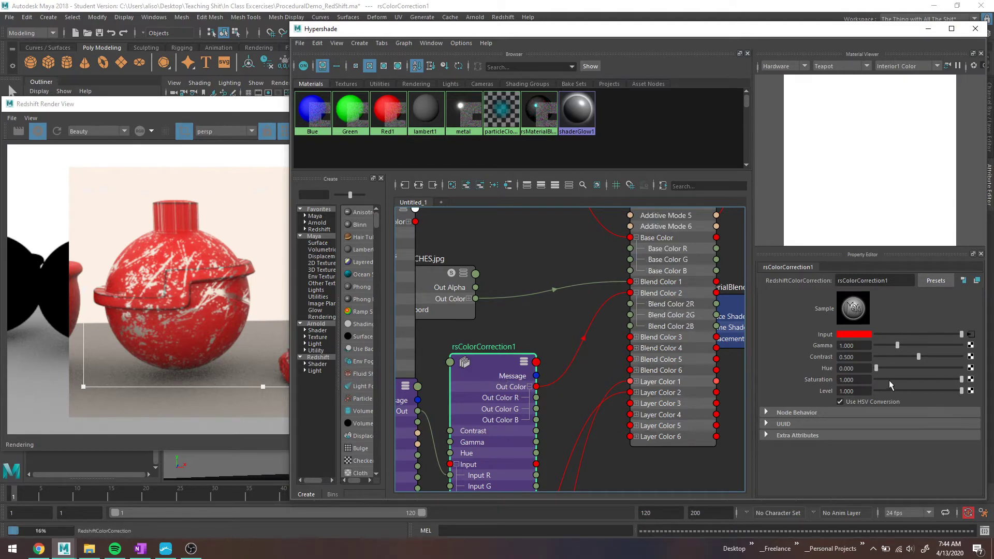
- Set the color correction node's Contrast to about 0.699 and its Level to about 0.521
drag(919, 358, 935, 358)
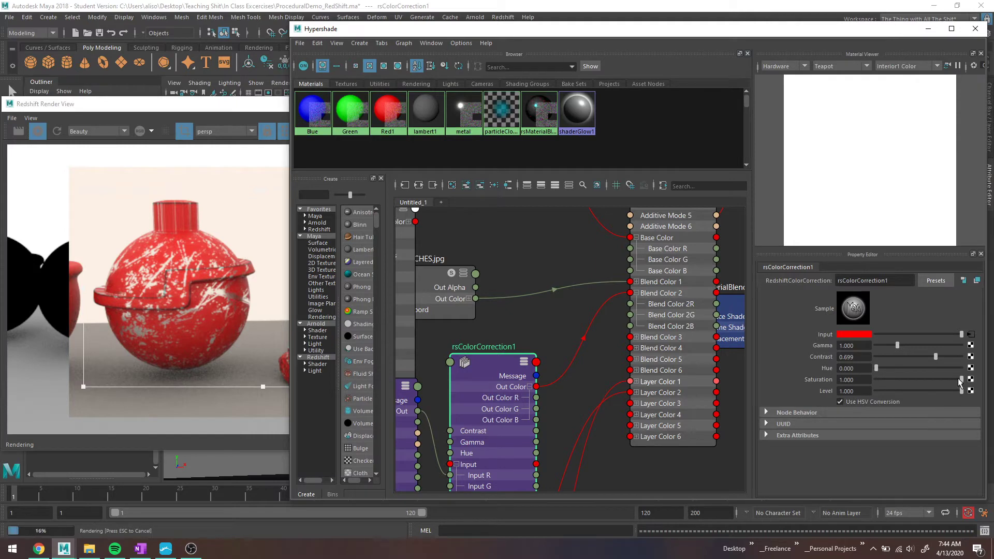
drag(950, 391, 920, 391)
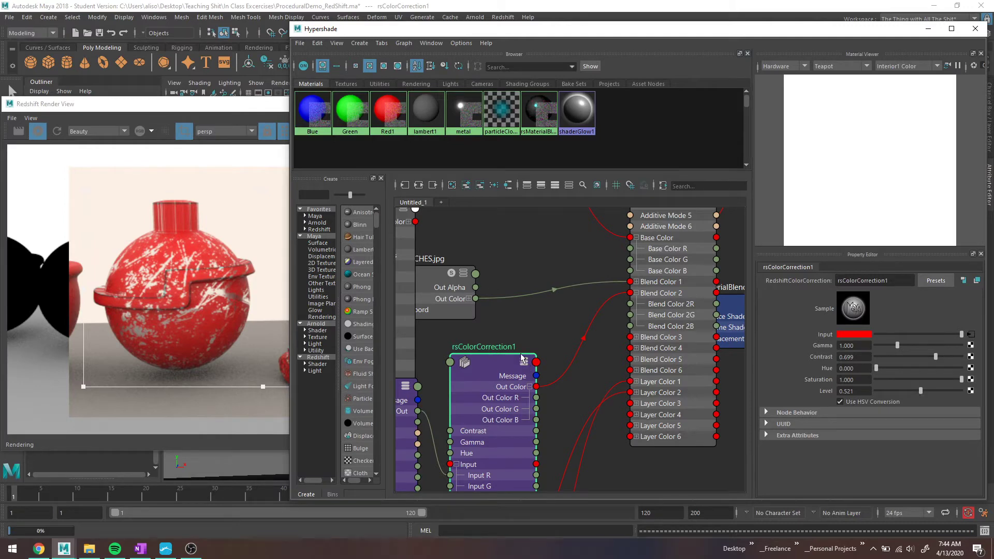
- Delete the color correction node between the curvature node and the material blender
drag(502, 364, 519, 350)
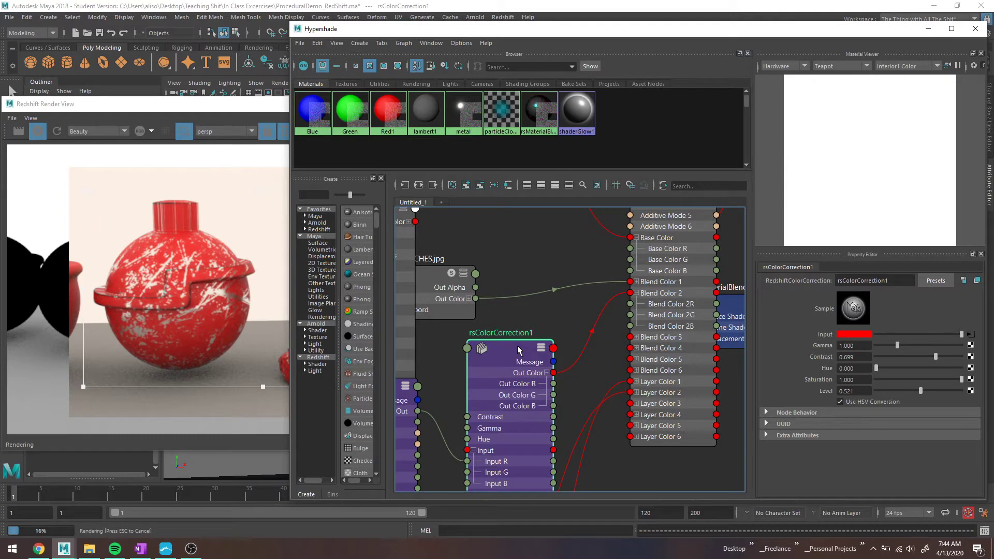
key(Delete)
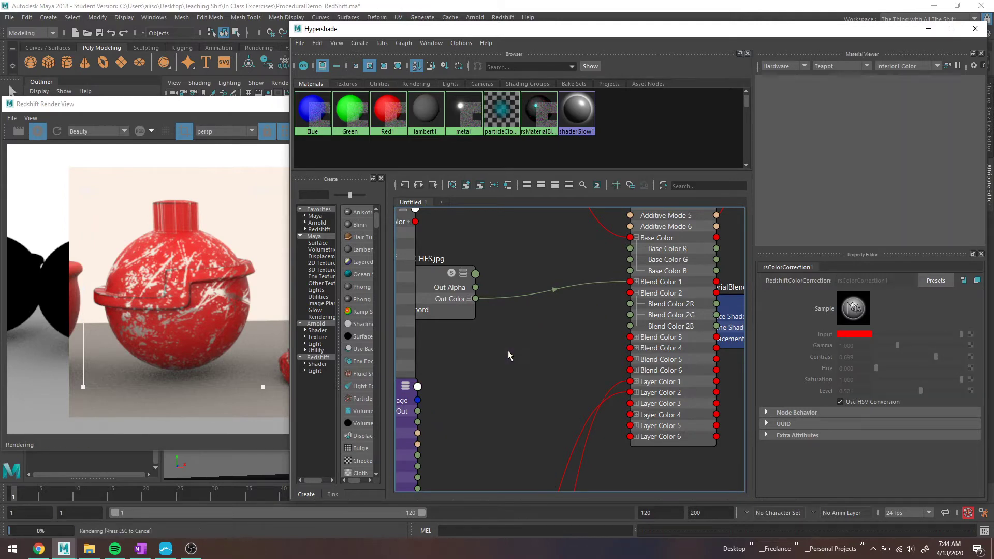
- Create a ramp texture node and place it in the gap between the curvature node and the material blender
key(Tab)
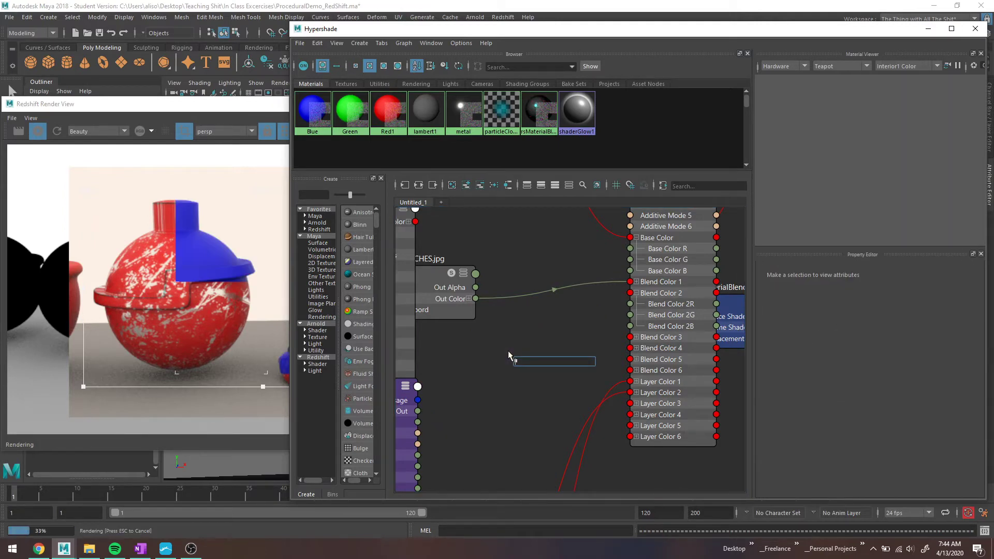
text(ramp)
key(Down)
key(Down)
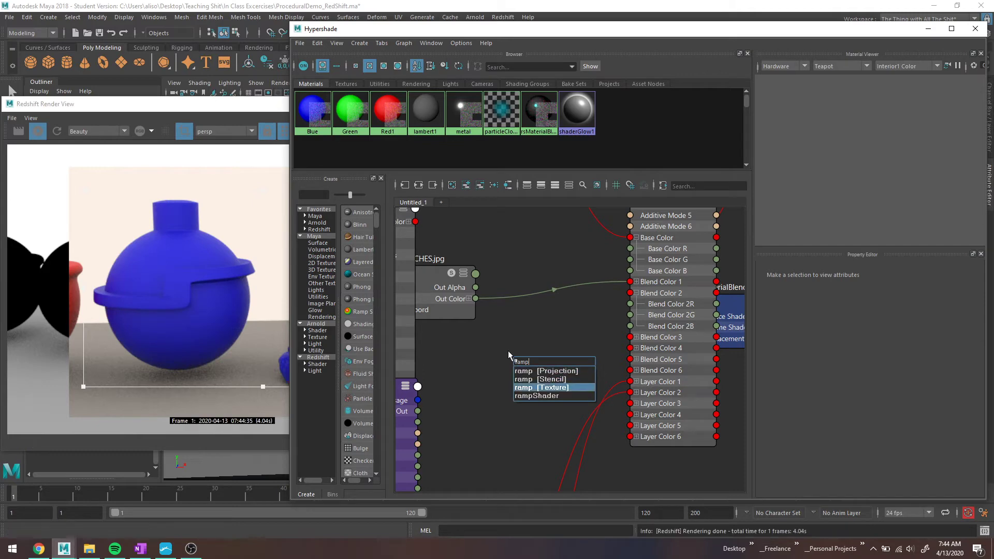
key(Return)
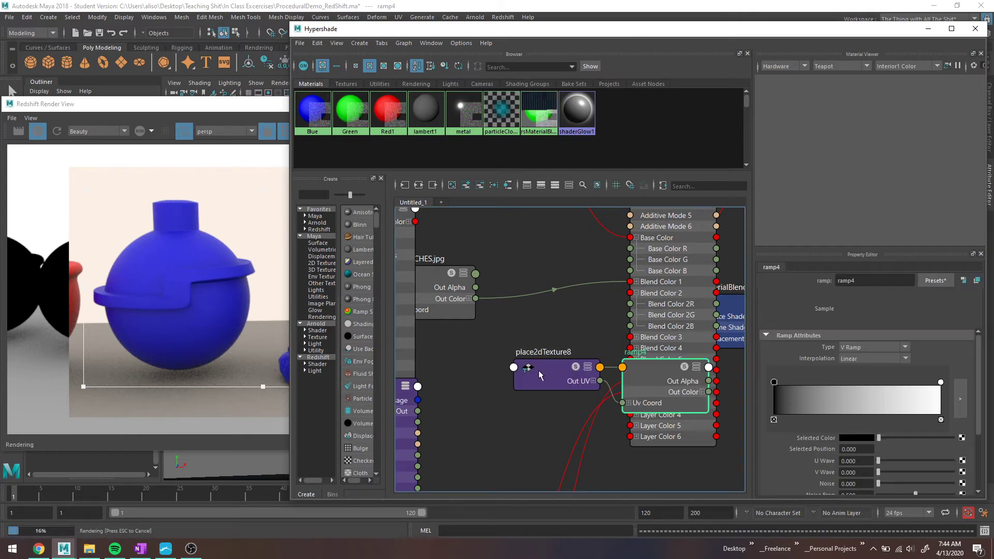
drag(654, 374, 521, 351)
- Stop the live render and connect the curvature node's Out to the ramp's V Coord
click(37, 130)
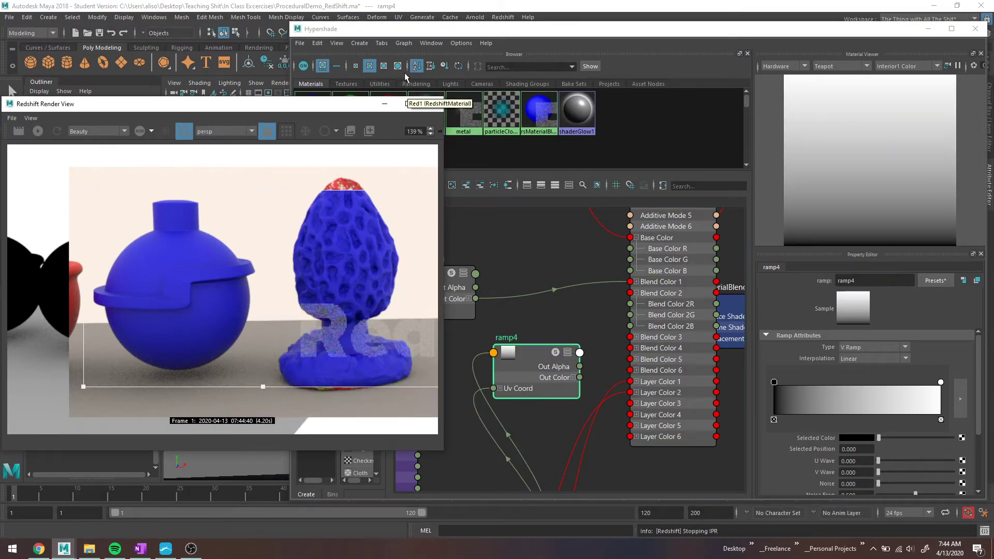
click(394, 36)
alt+middle_drag(531, 337, 621, 273)
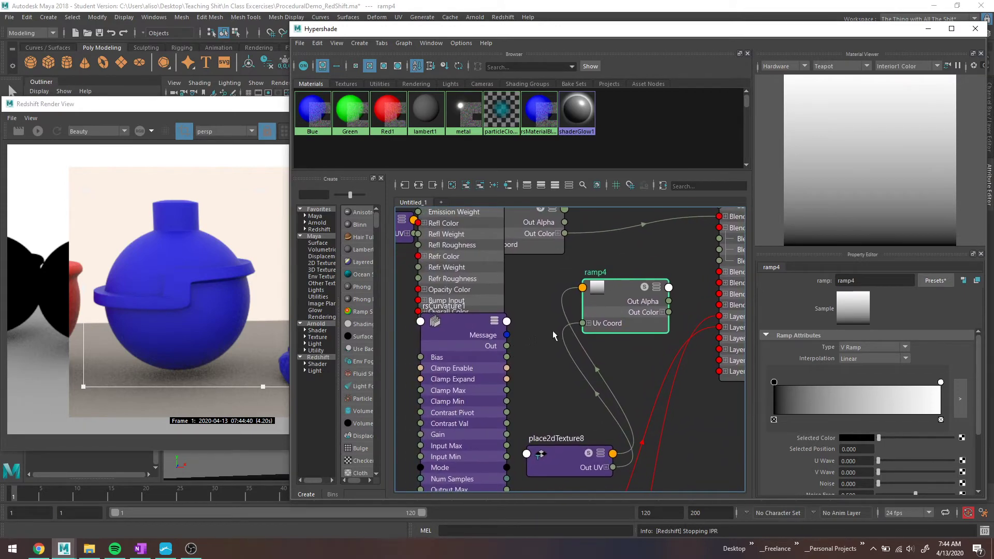
click(589, 324)
drag(506, 346, 587, 349)
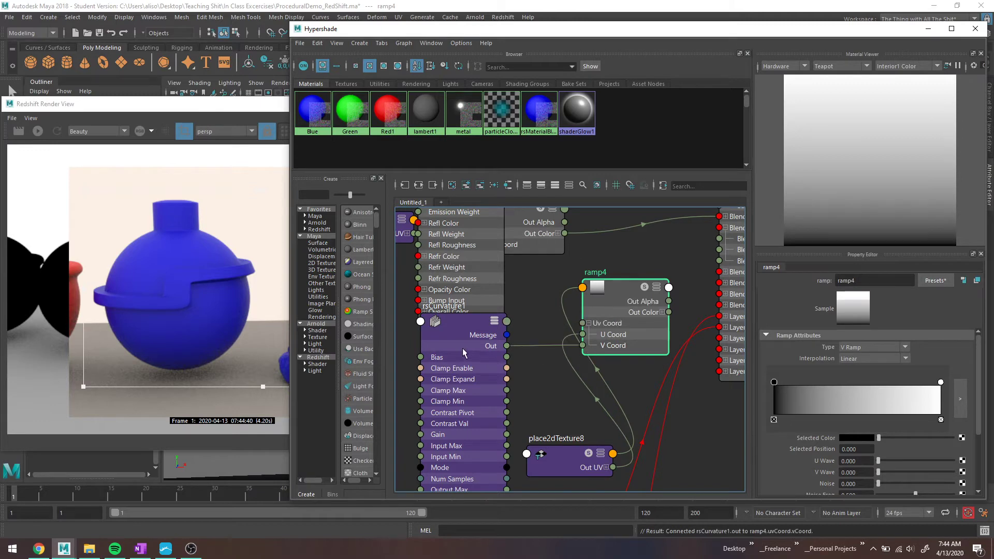
- Connect the ramp's Out Color to the material blender's Blend Color 2 and restart the live render
alt+middle_drag(517, 350, 465, 353)
scroll(548, 344, down, 3)
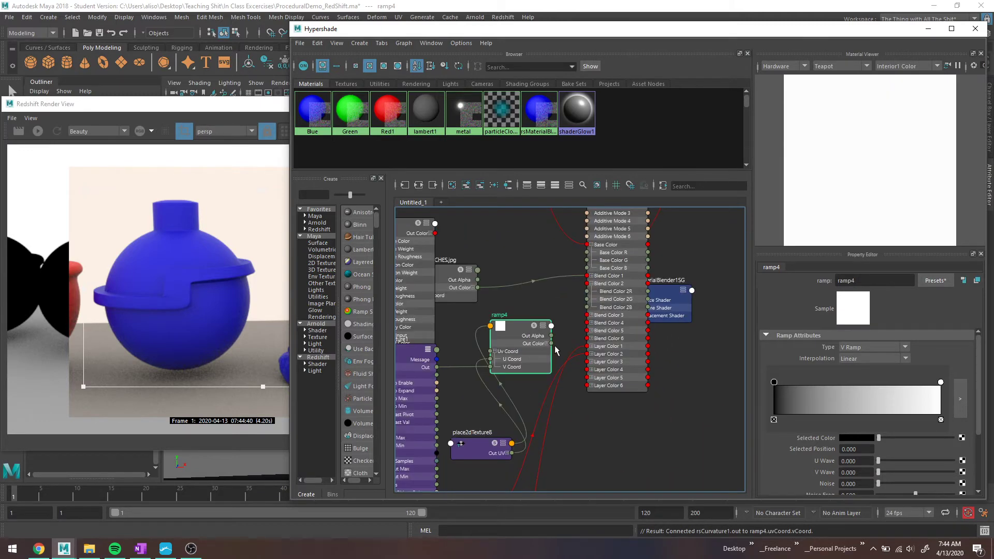
scroll(558, 350, up, 2)
drag(527, 375, 578, 291)
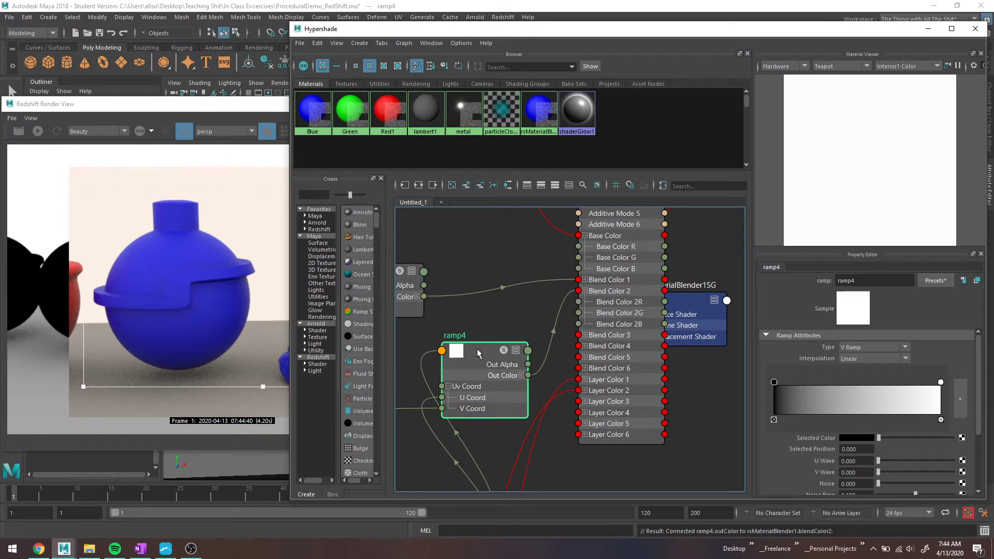
click(39, 132)
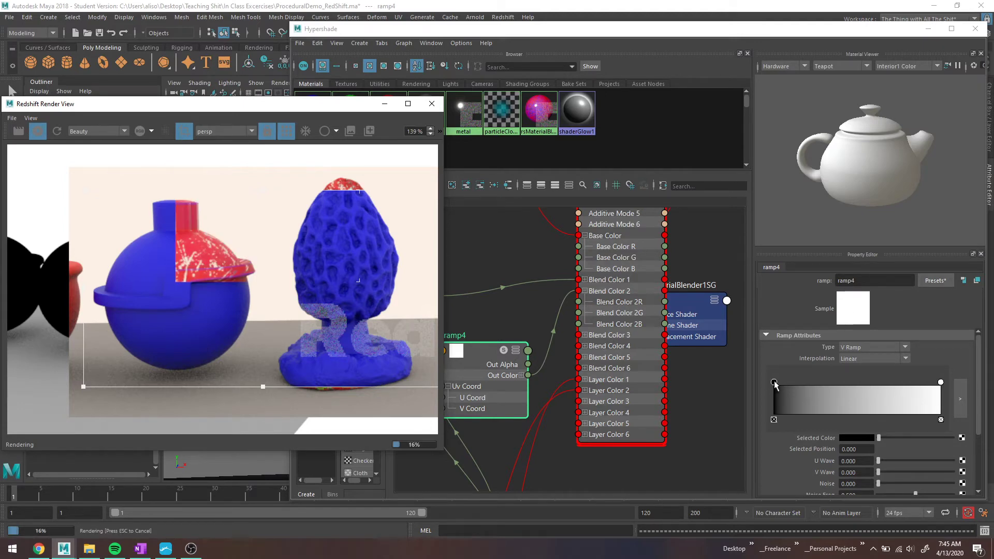
- Move the ramp's black stop to position 0.269 and narrow the render region to the round pot
drag(774, 382, 819, 382)
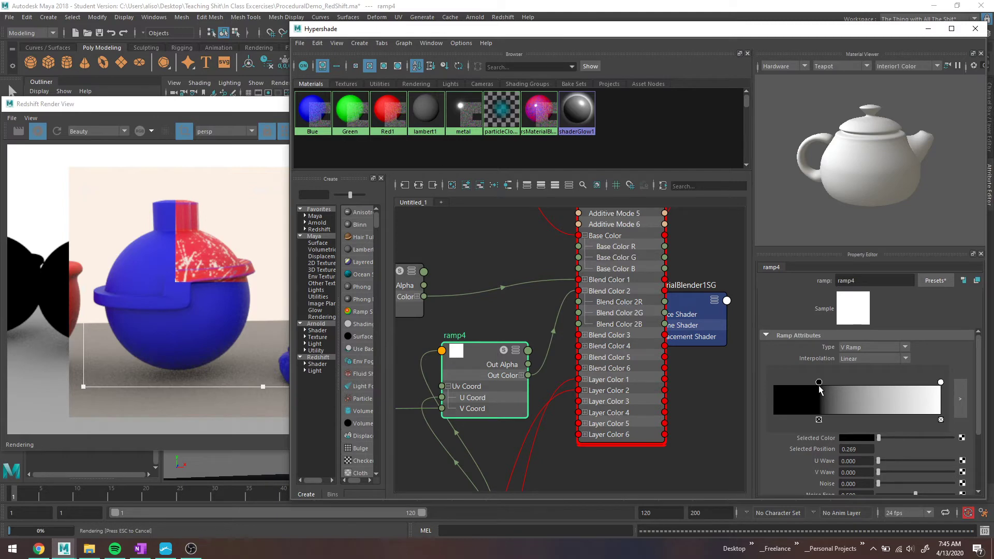
click(251, 108)
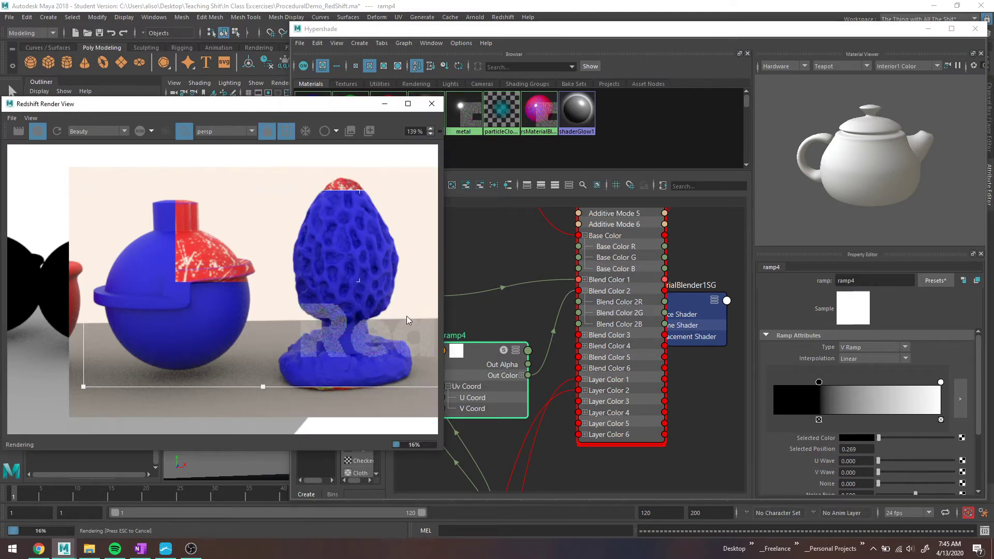
drag(302, 110, 358, 94)
scroll(396, 296, down, 2)
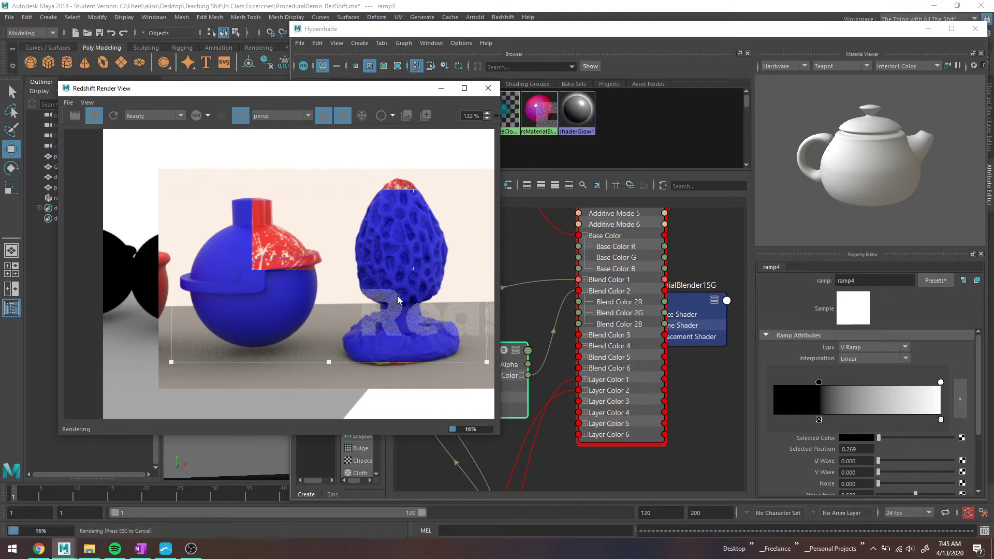
drag(439, 351, 299, 357)
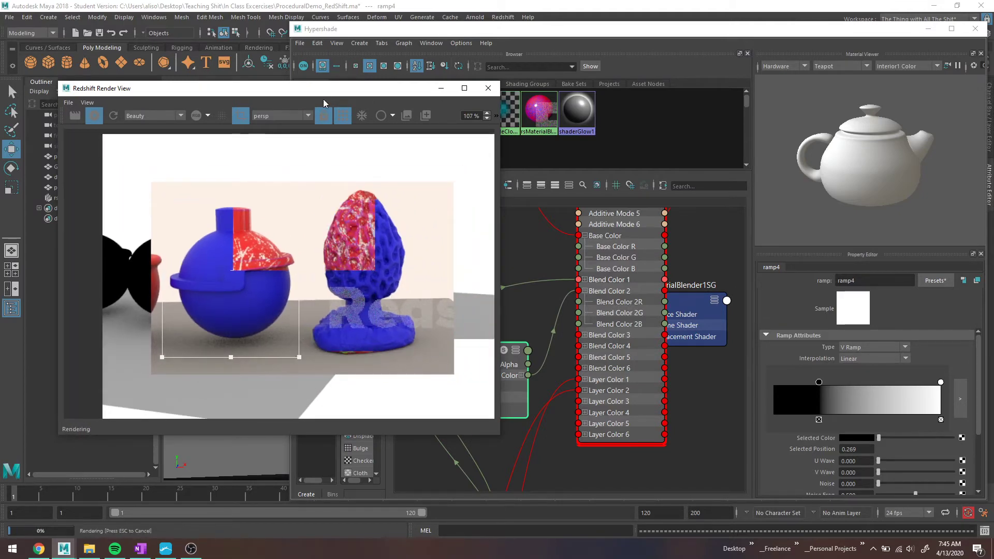
scroll(241, 234, up, 3)
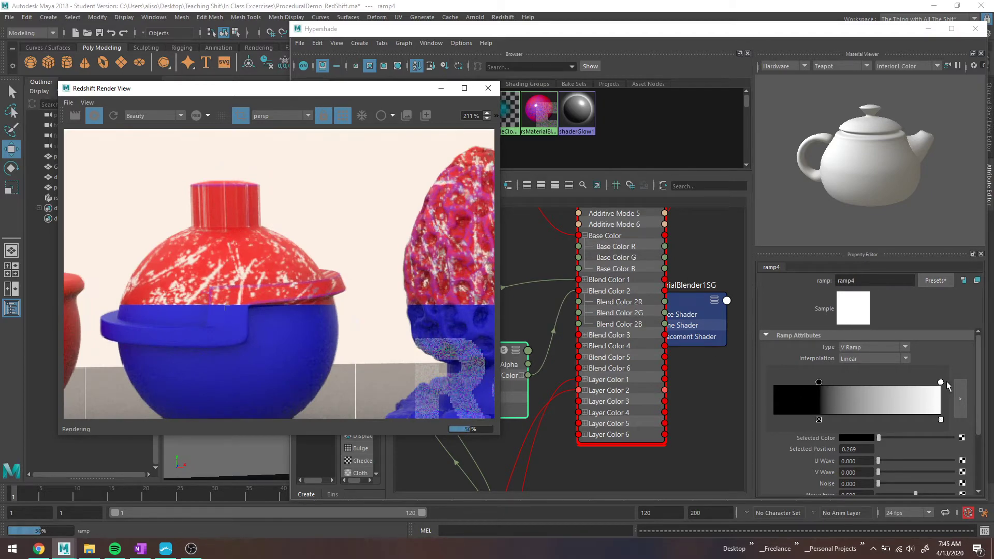
- Move the ramp's white stop to about a third of the gradient and set its black stop to position 0.074
drag(940, 384, 767, 386)
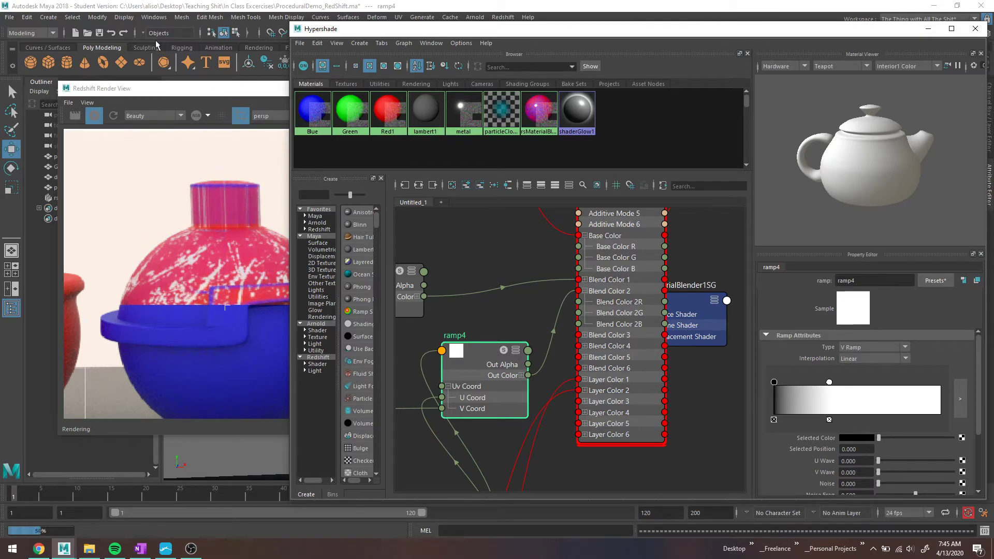
drag(181, 90, 138, 71)
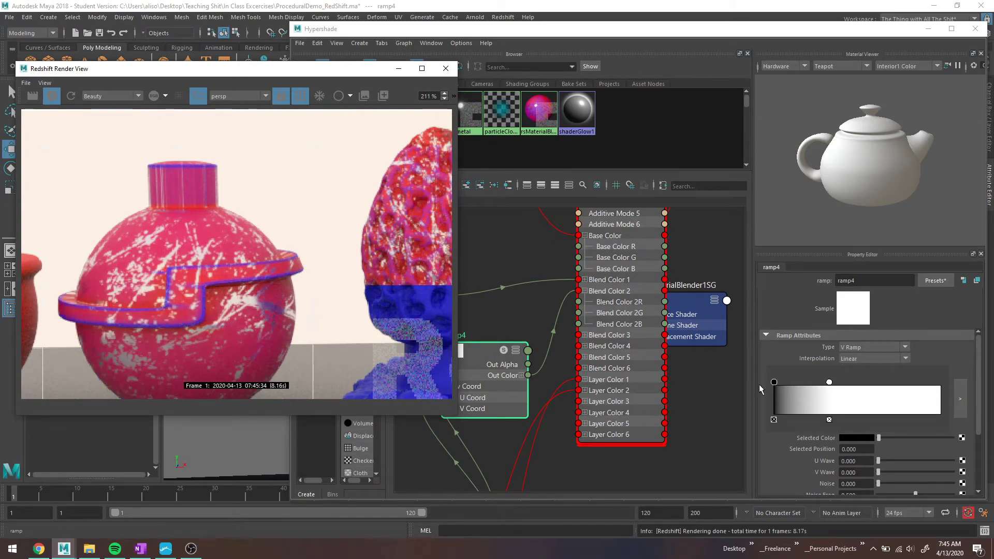
drag(774, 383, 786, 382)
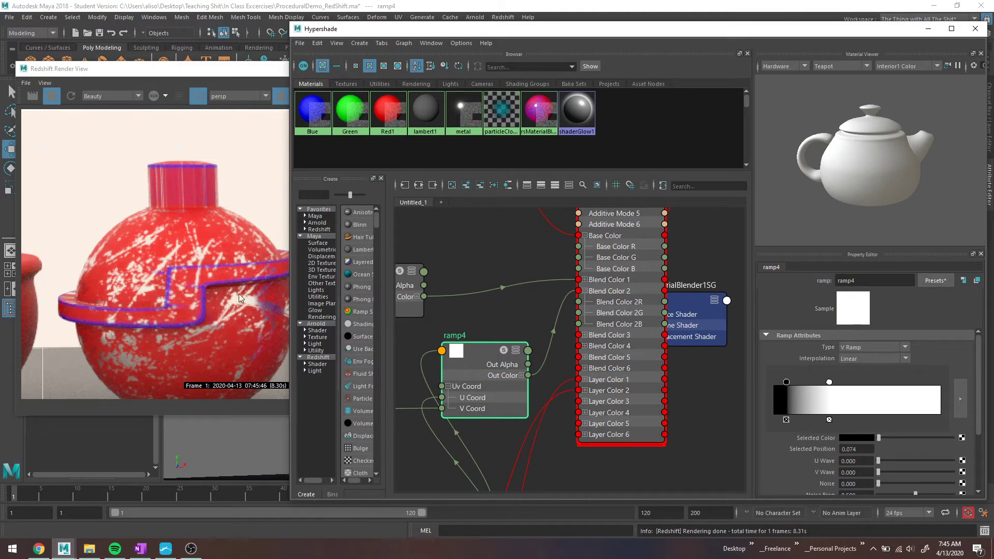
- Shift the curvature and ramp nodes away from the material blender and delete the ramp's 2D placement node
drag(483, 338, 446, 356)
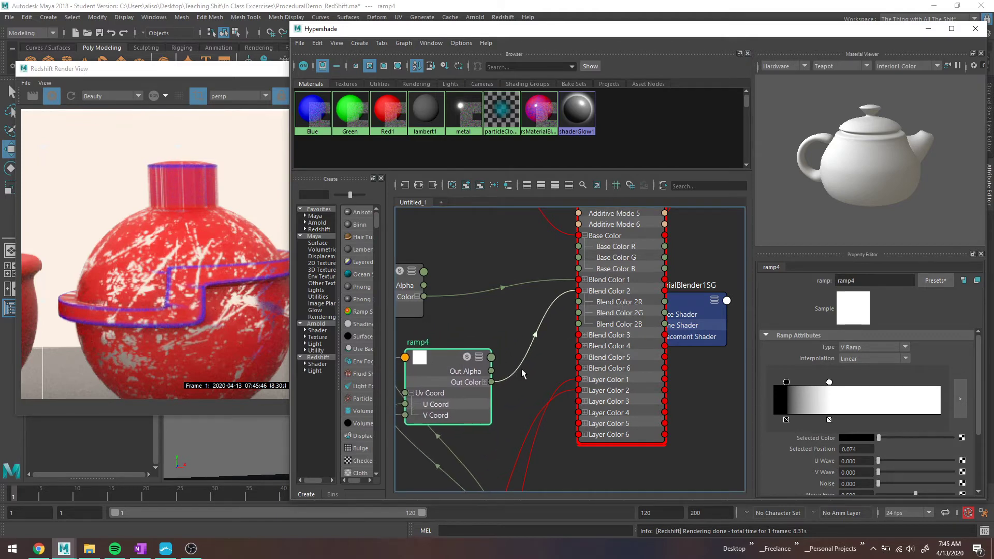
alt+middle_drag(526, 369, 583, 355)
scroll(549, 332, down, 4)
drag(466, 341, 414, 343)
drag(523, 336, 470, 347)
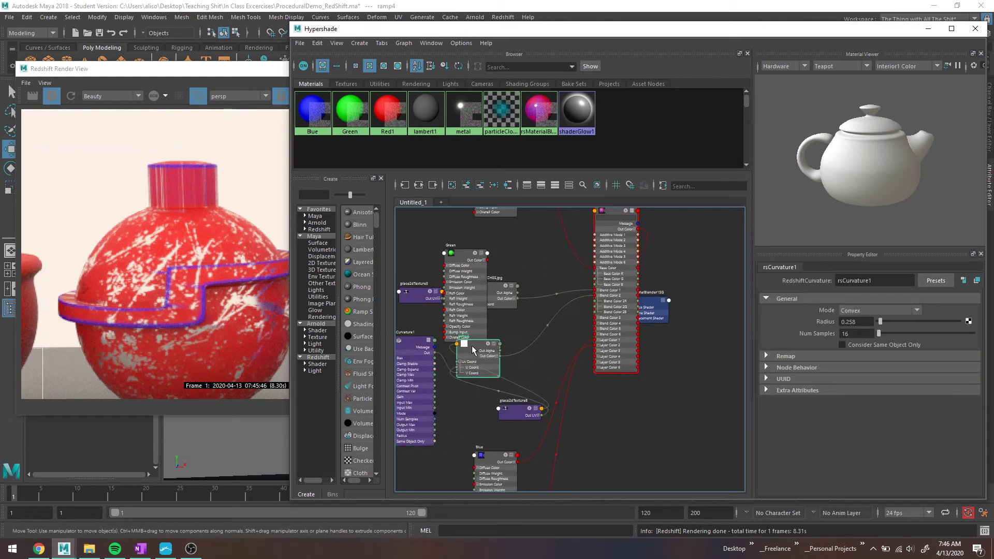
click(514, 411)
scroll(517, 342, up, 4)
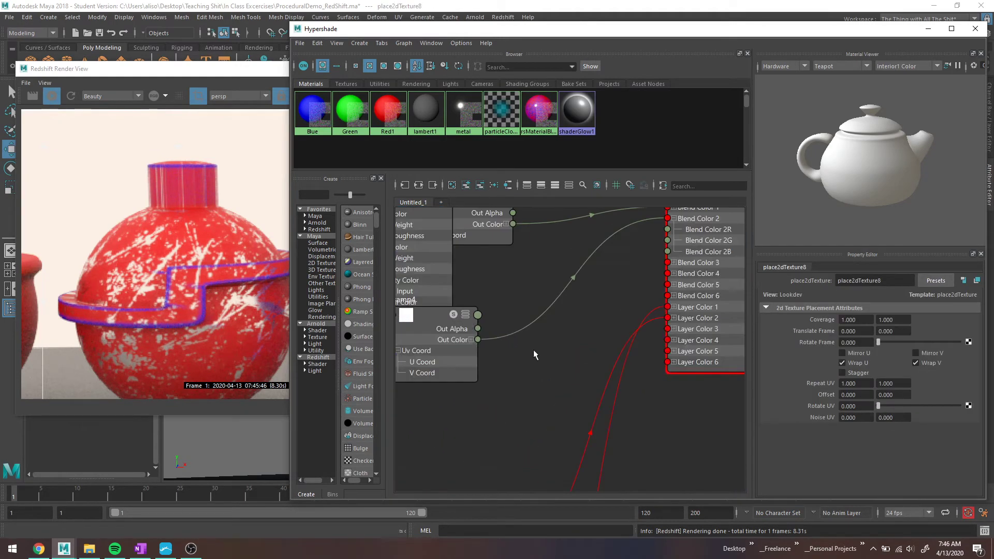
key(Tab)
text(noi)
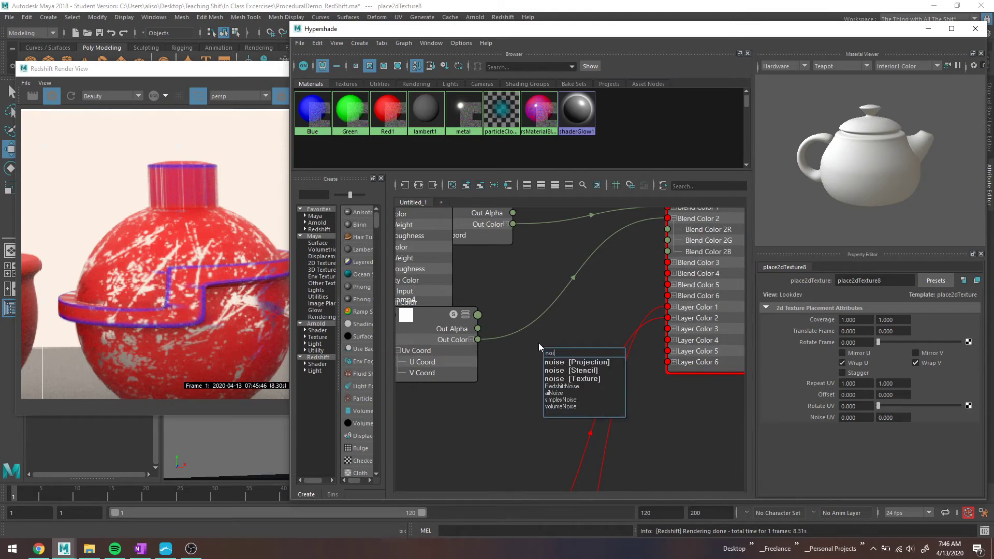
key(BackSpace)
key(BackSpace)
key(BackSpace)
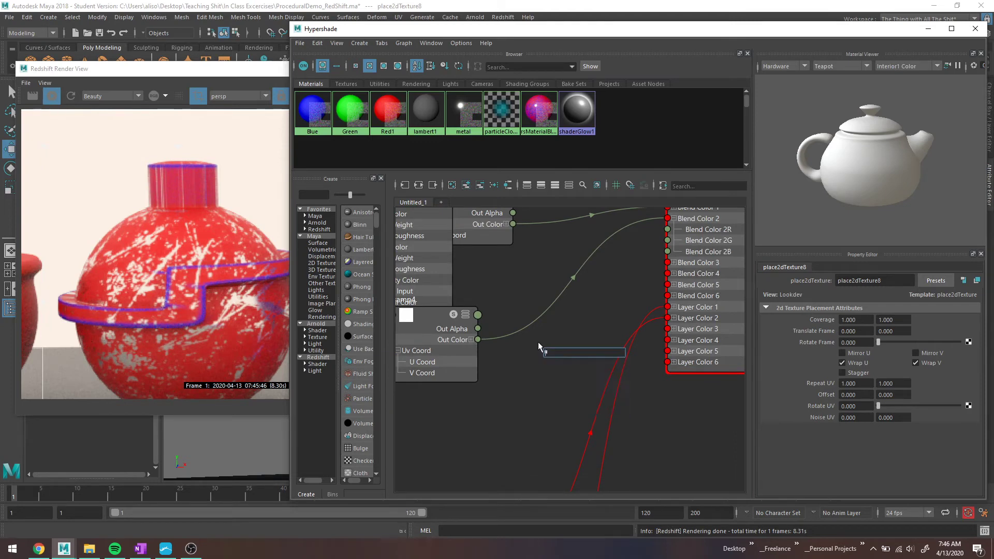
text(p)
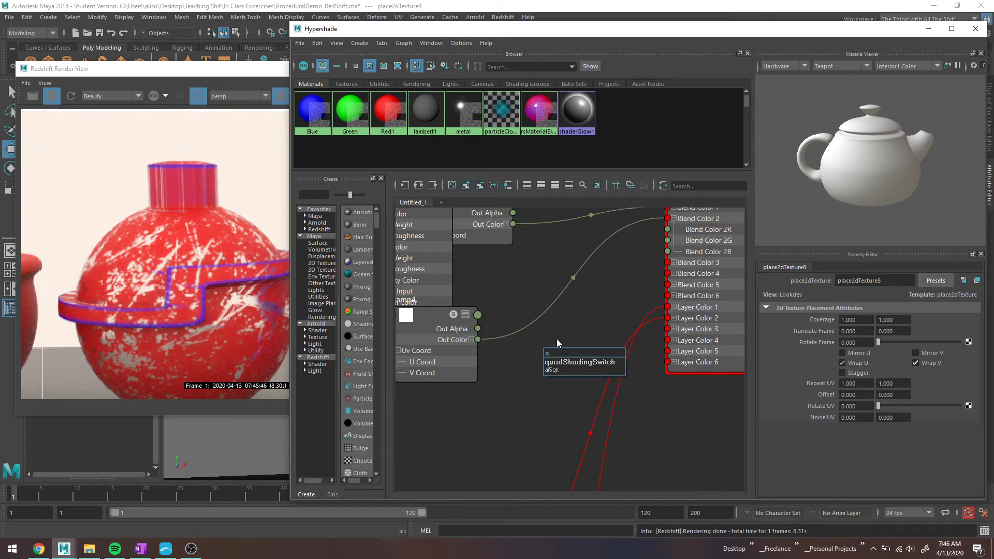
key(BackSpace)
text(multipl)
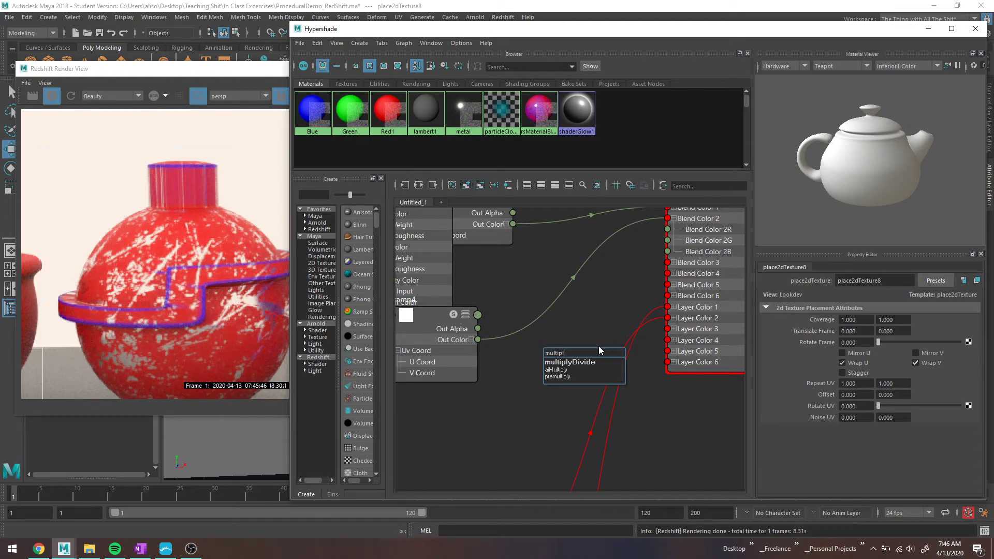
key(BackSpace)
key(BackSpace)
key(BackSpace)
key(BackSpace)
key(BackSpace)
key(BackSpace)
key(BackSpace)
key(BackSpace)
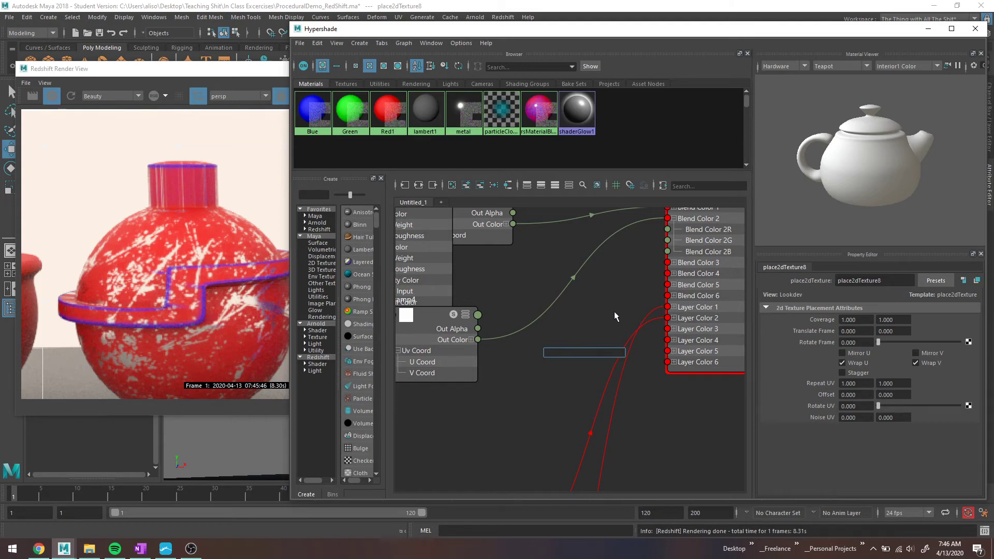
- Move the ramp and curvature nodes slightly lower in the graph so the ramp clears the Green material node
alt+middle_drag(614, 312, 565, 379)
alt+middle_drag(616, 233, 640, 303)
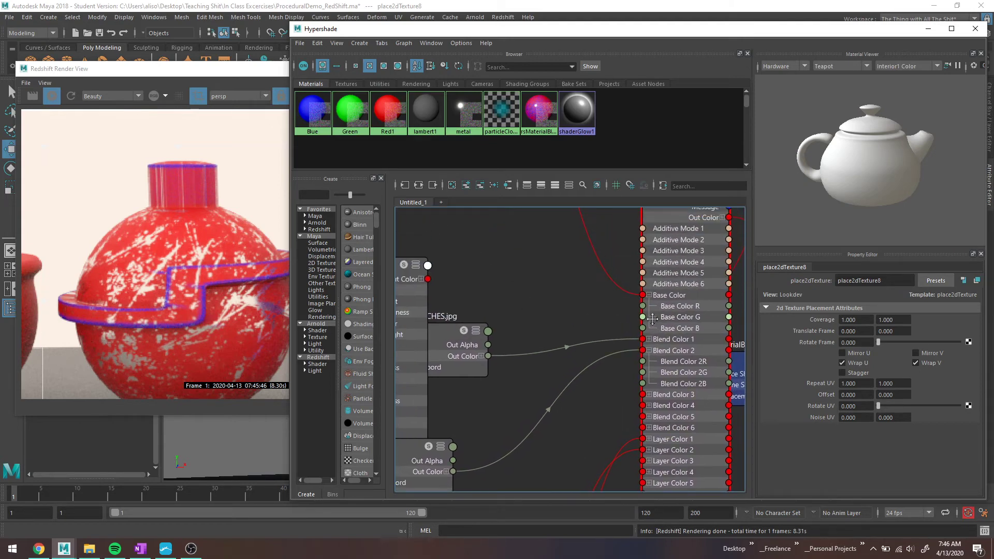
scroll(618, 305, down, 4)
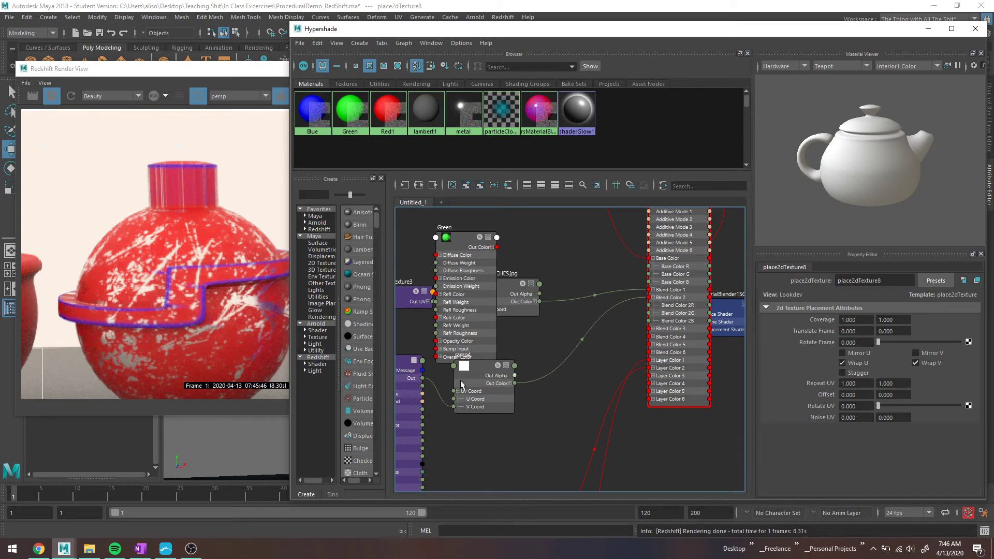
drag(483, 373, 481, 380)
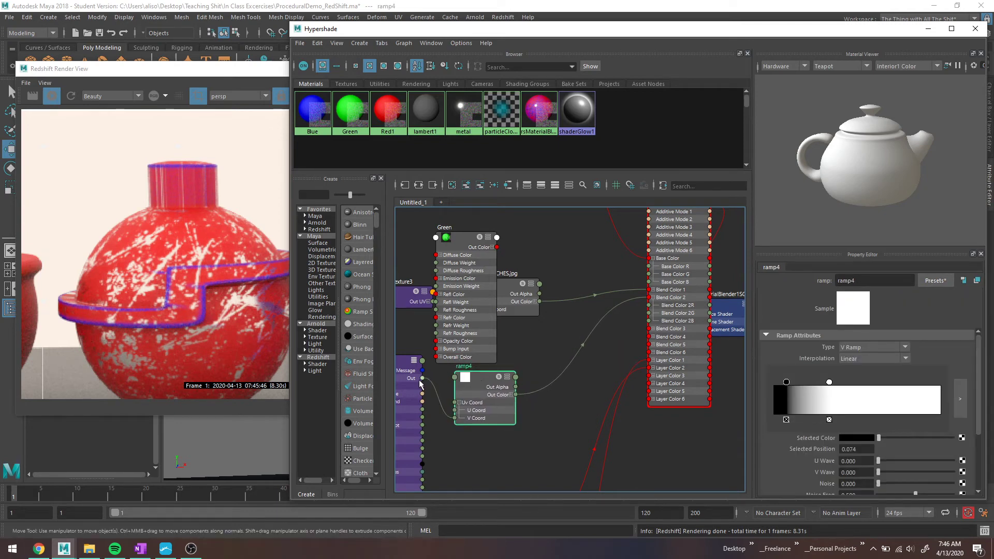
drag(405, 361, 405, 374)
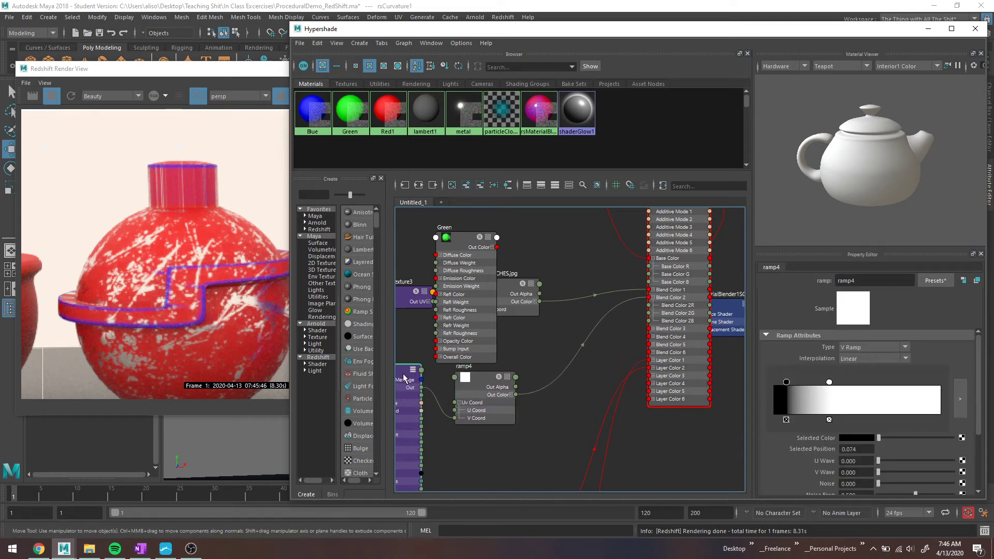
- Examine the ramp's gradient stops and the material blender's base material, layer materials and blend colors
click(477, 377)
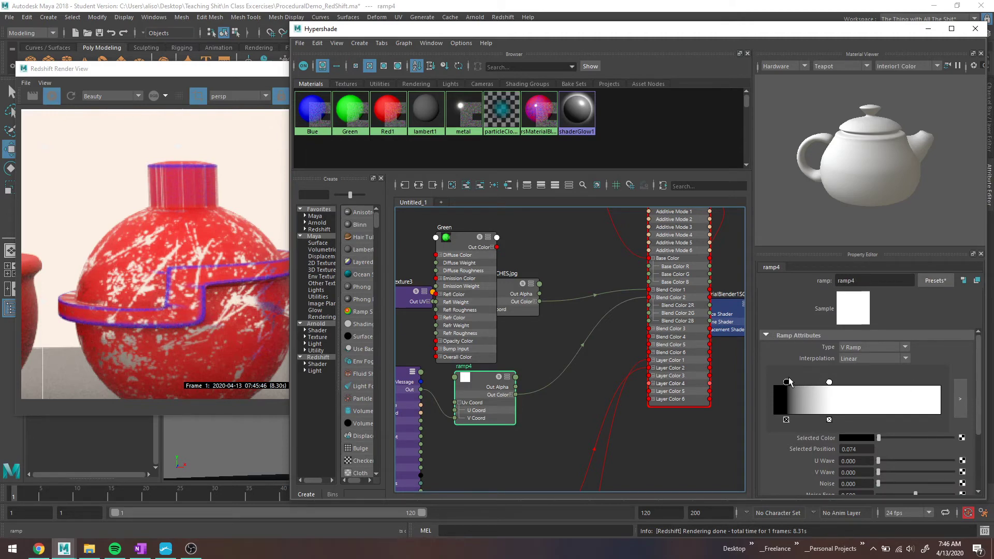
click(652, 290)
key(f)
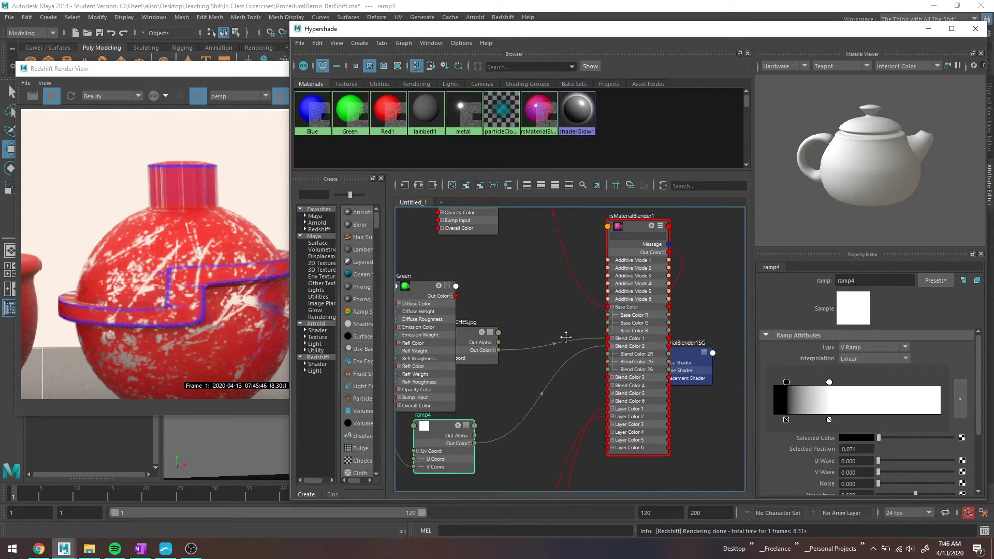
click(617, 245)
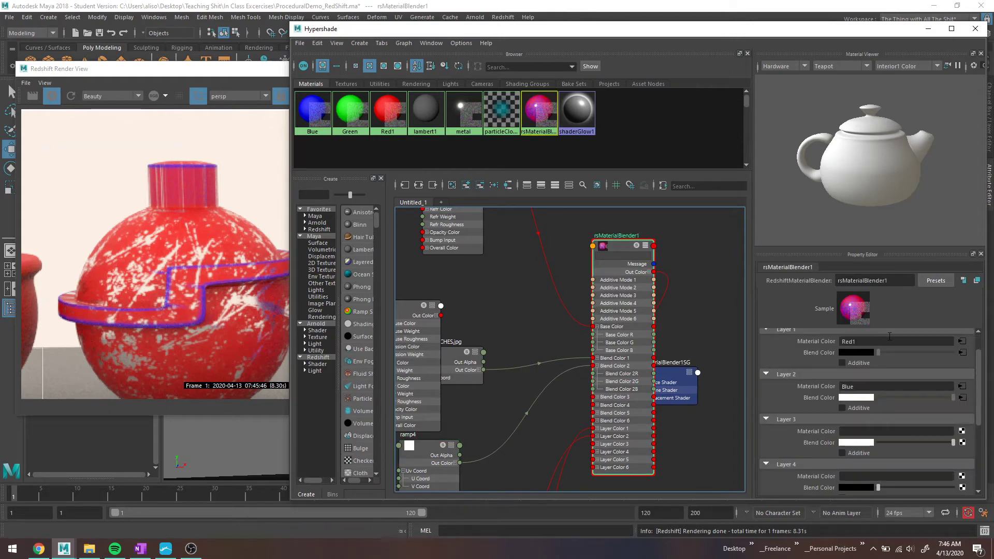
scroll(871, 312, down, 1)
scroll(872, 332, up, 1)
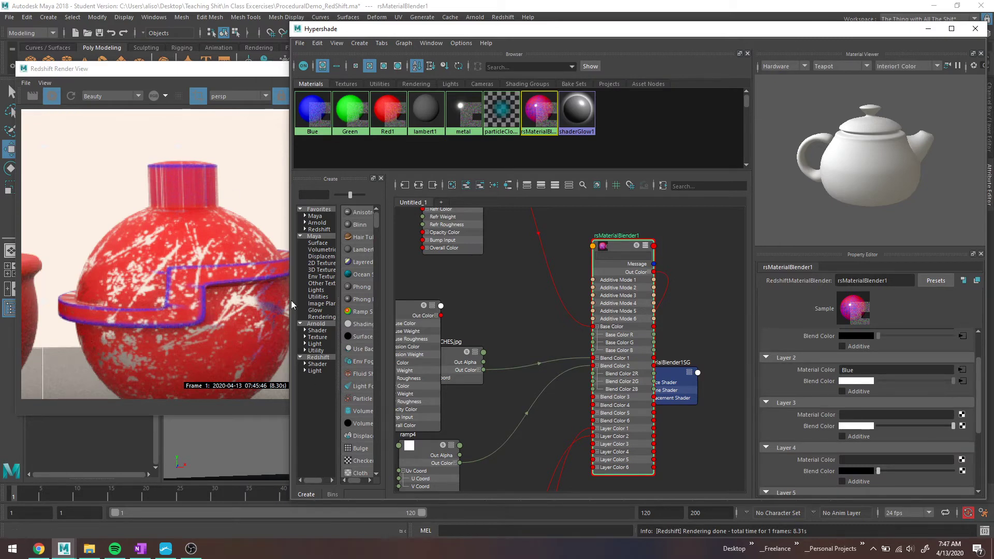
scroll(870, 408, up, 1)
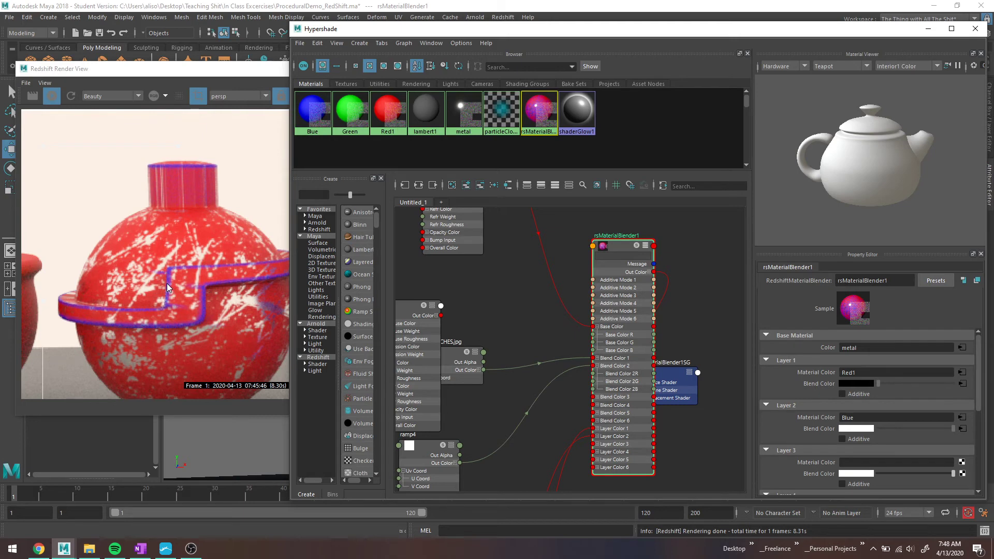
scroll(557, 337, down, 4)
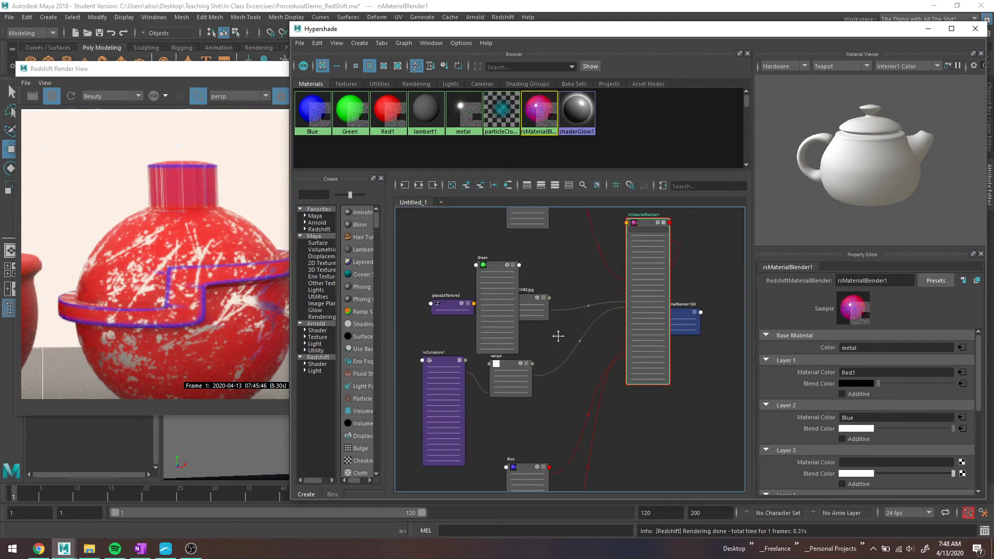
- Try mapping the noise texture onto the color of the ramp's black stop, and undo the connection
scroll(585, 316, up, 2)
click(542, 335)
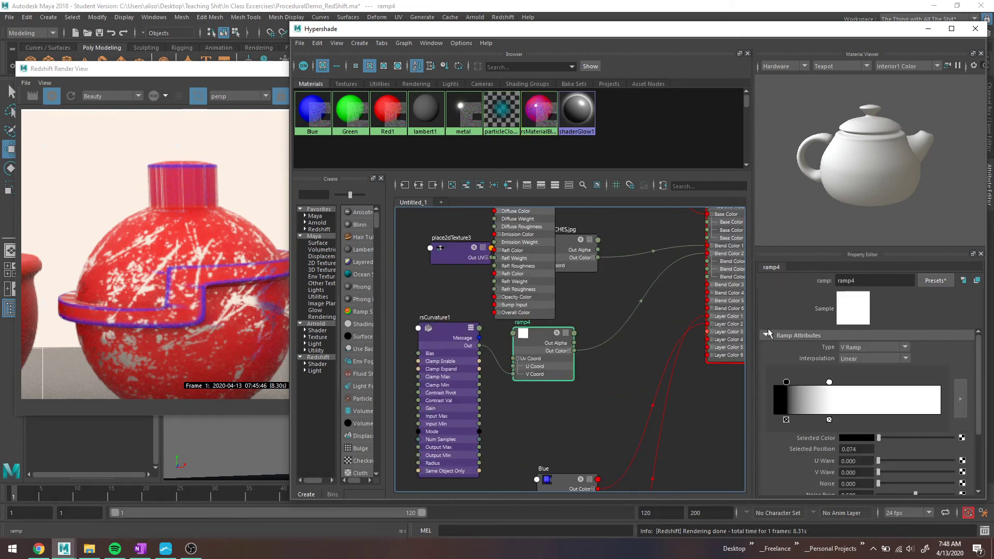
click(347, 85)
middle_drag(431, 127, 761, 310)
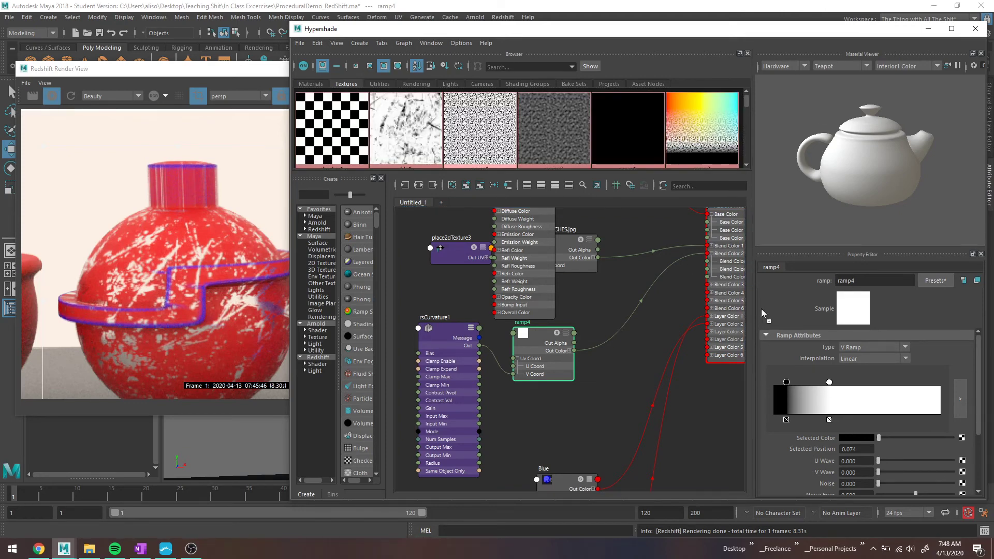
middle_drag(799, 406, 824, 436)
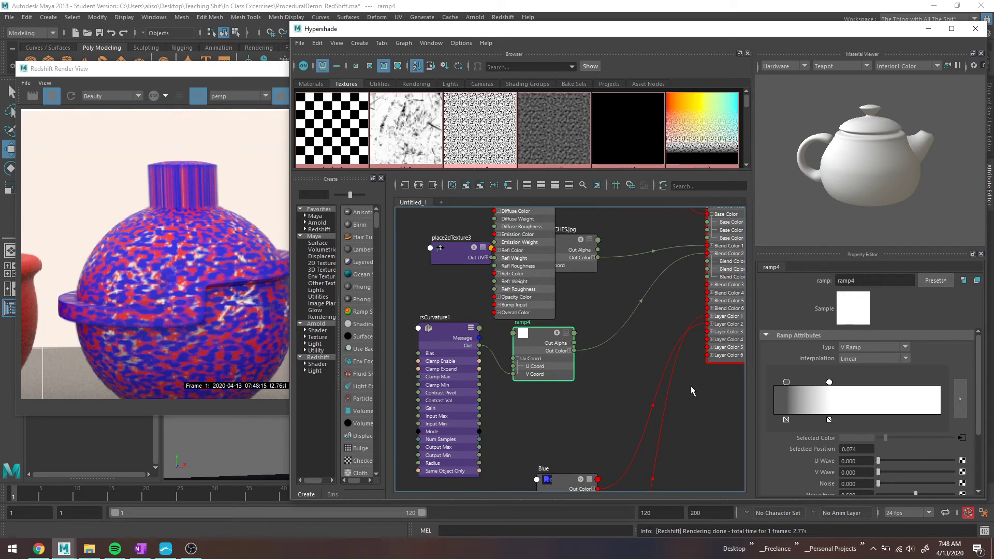
key(ctrl+z)
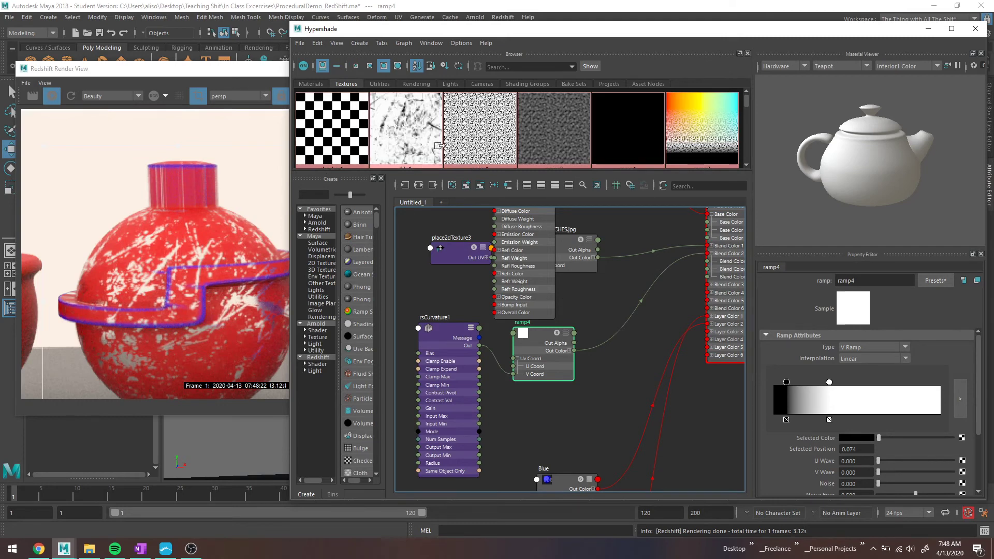
- Map the noise texture onto the color of the ramp's white stop at position 0.331
right_click(461, 117)
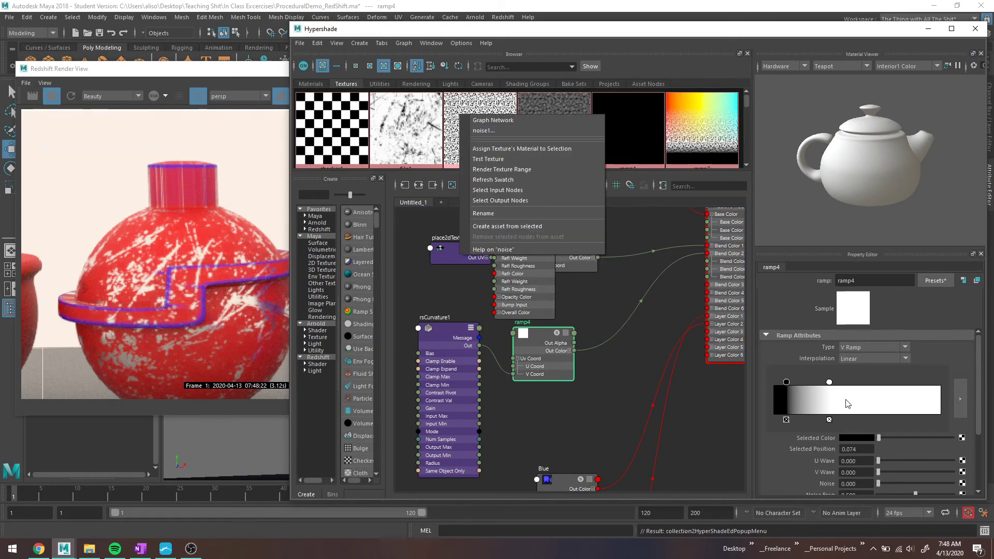
click(829, 382)
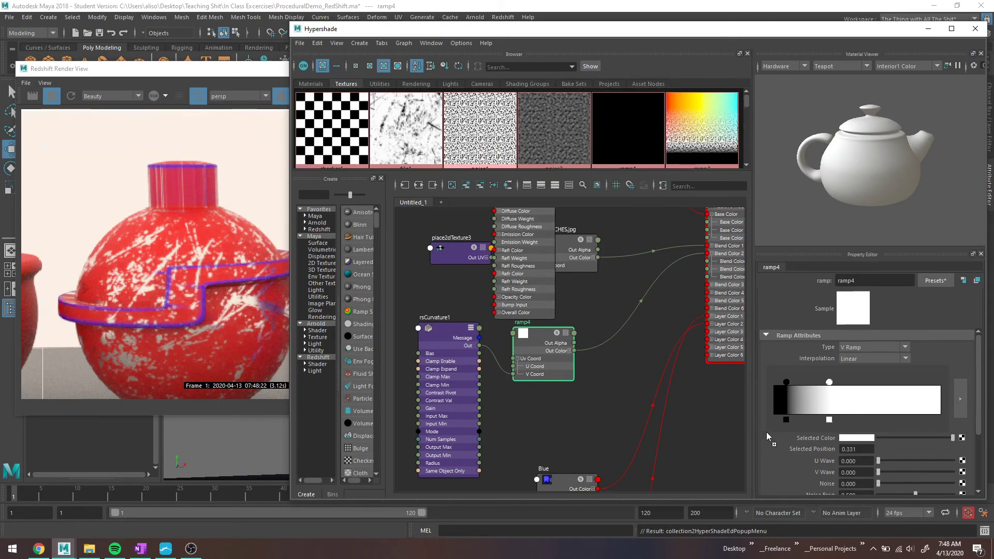
middle_drag(811, 439, 811, 438)
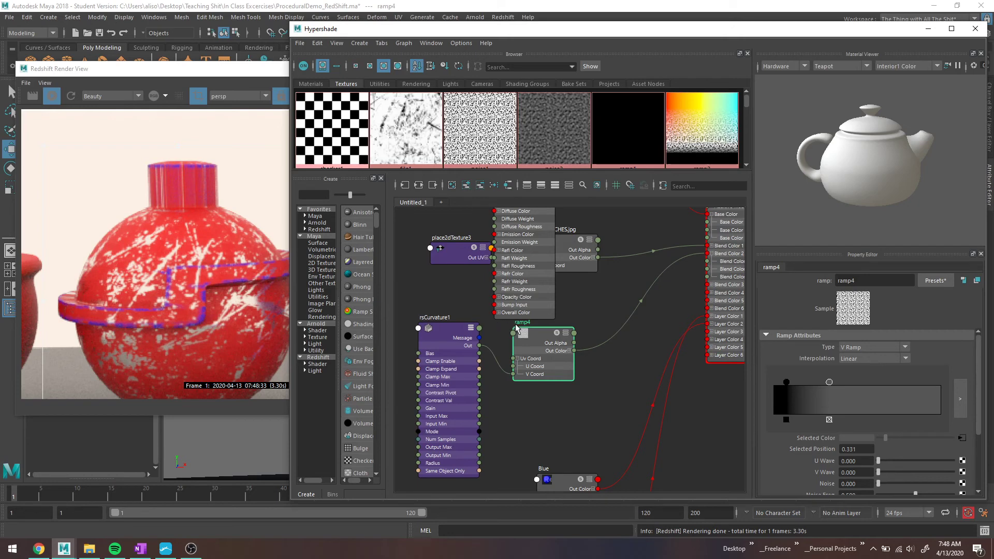
- Replace the material blender's Layer 2 material color with the metal material
scroll(523, 336, up, 2)
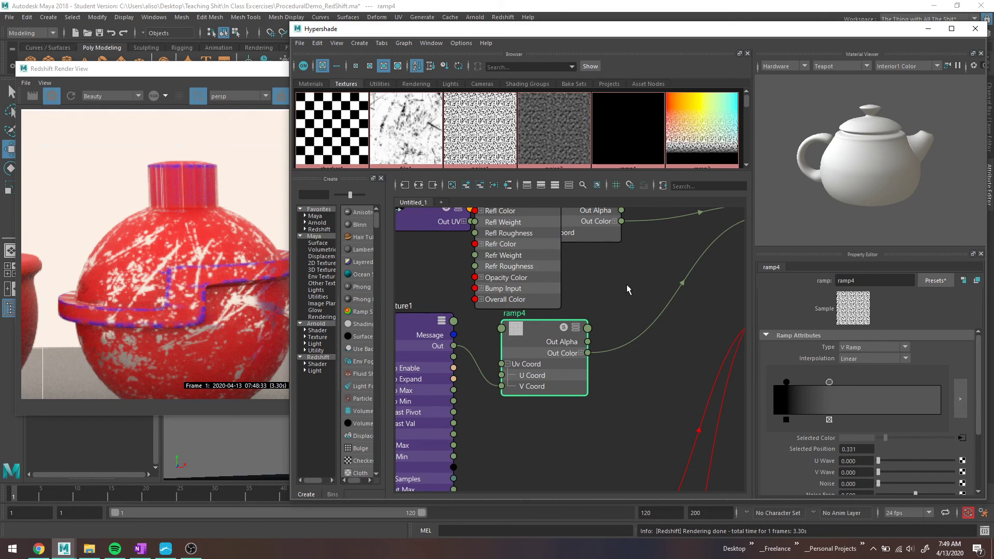
scroll(626, 284, down, 5)
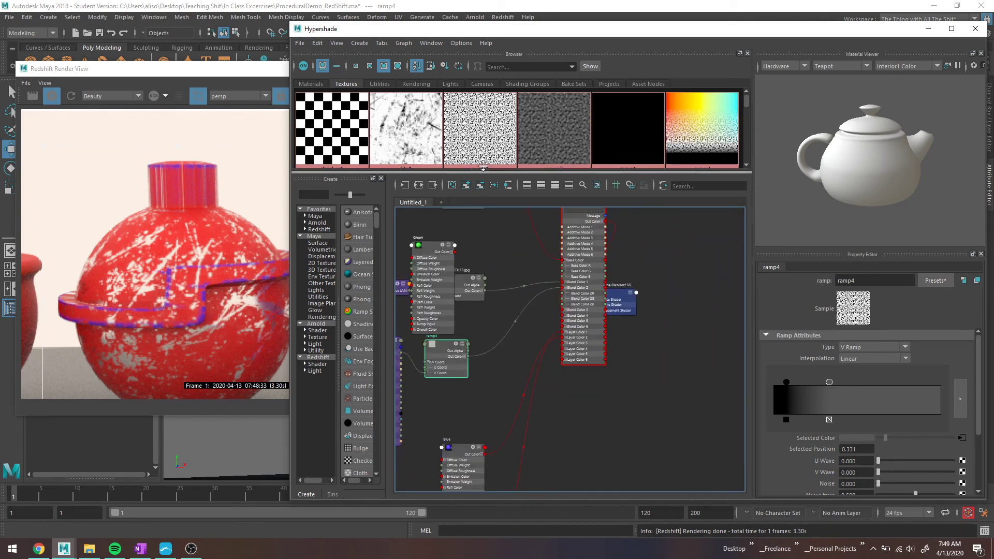
click(576, 220)
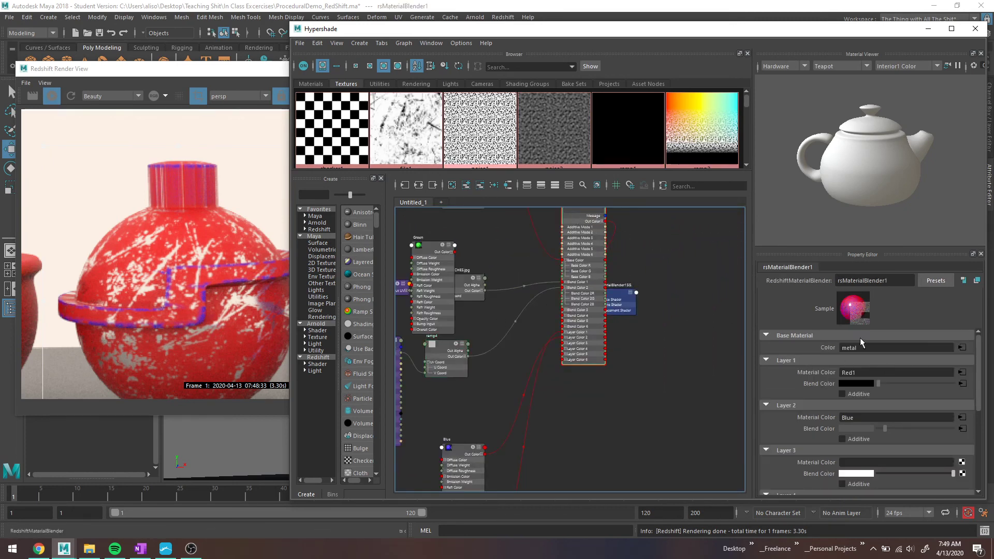
scroll(846, 383, down, 2)
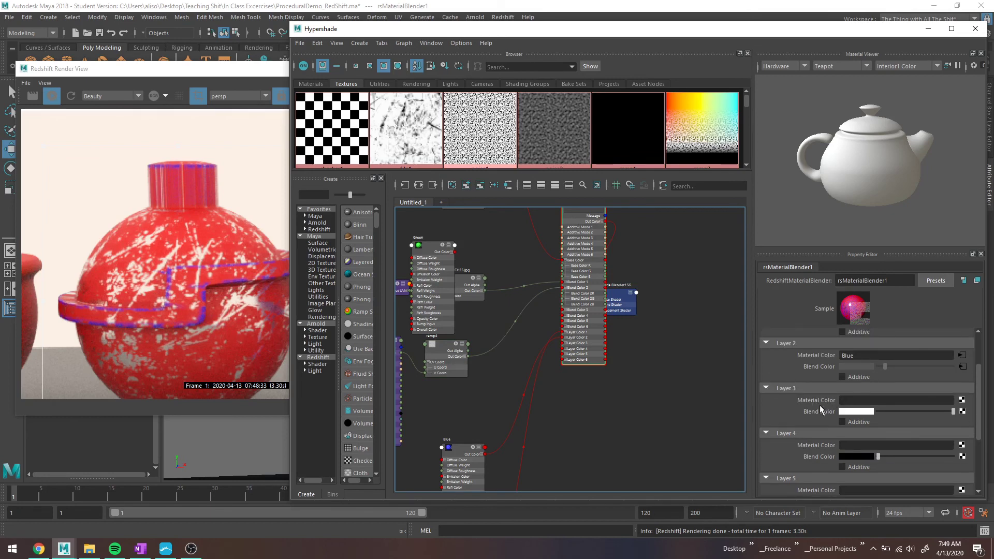
click(313, 84)
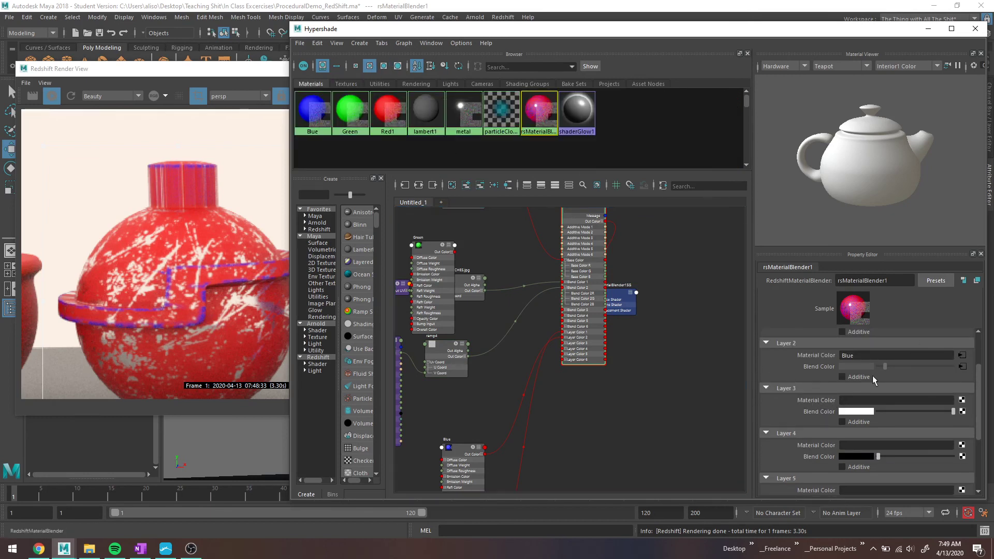
click(862, 389)
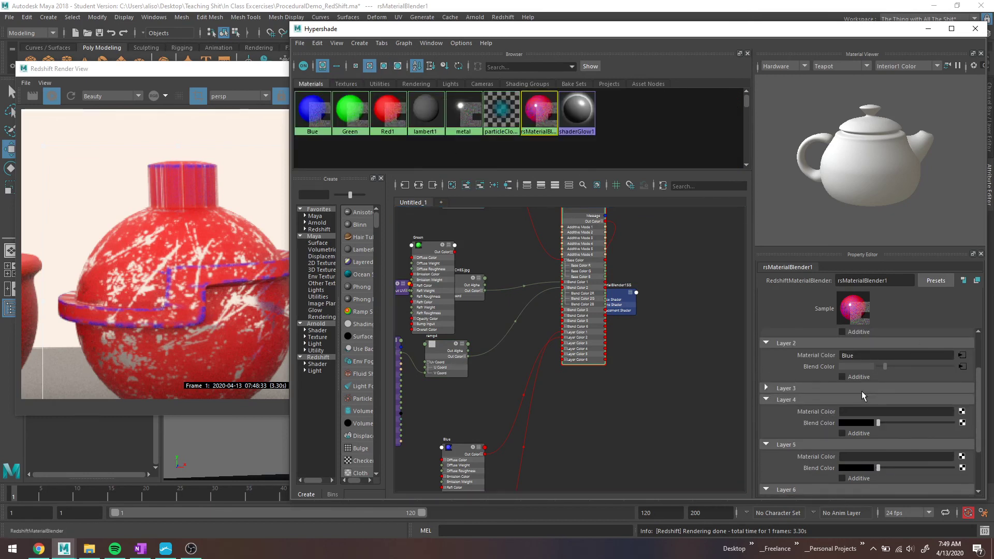
click(796, 388)
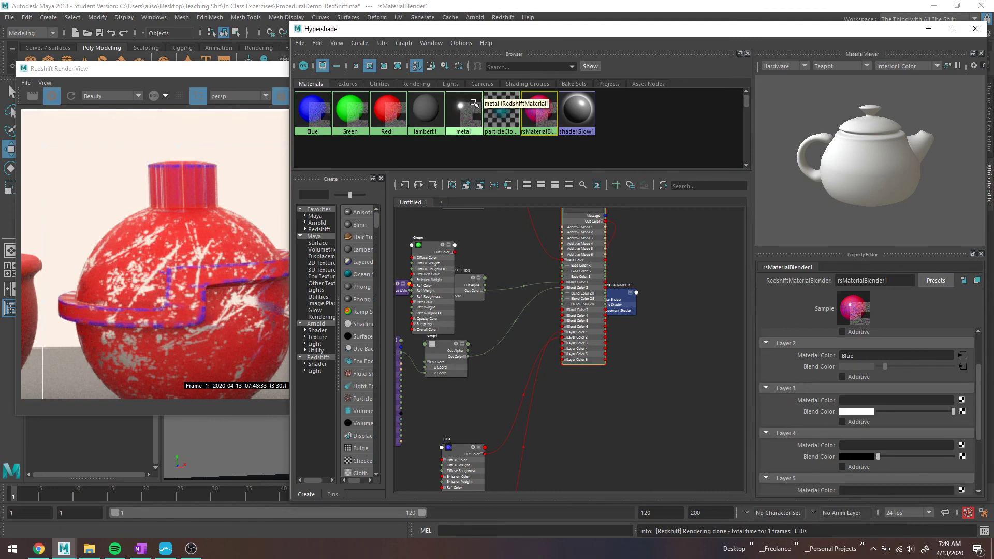
middle_drag(474, 107, 806, 356)
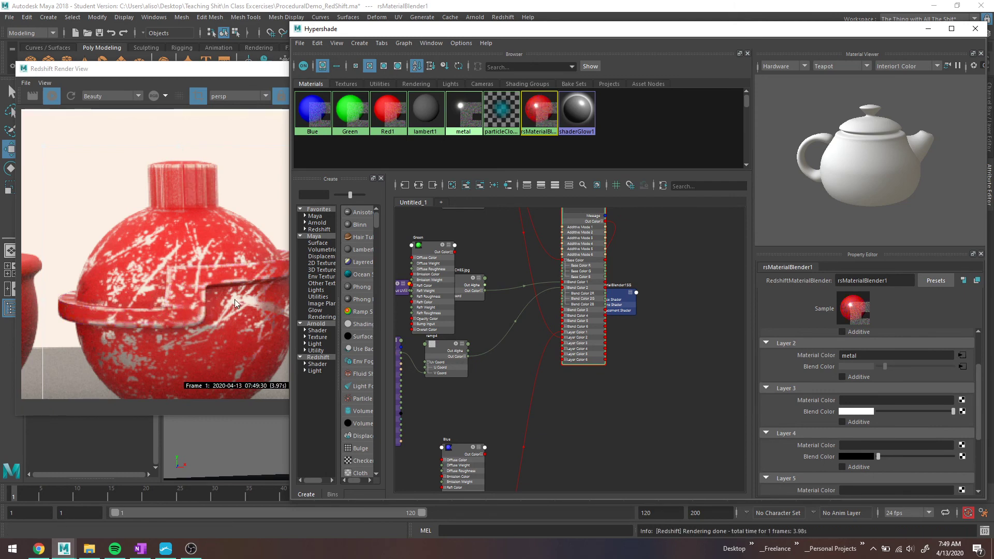
- Search the graph's node creation list for "util" and replace that search with "normal"
middle_drag(585, 311, 631, 350)
mouse_move(536, 360)
alt+middle_down()
mouse_move(561, 361)
mouse_move(523, 348)
mouse_move(532, 343)
alt+middle_up()
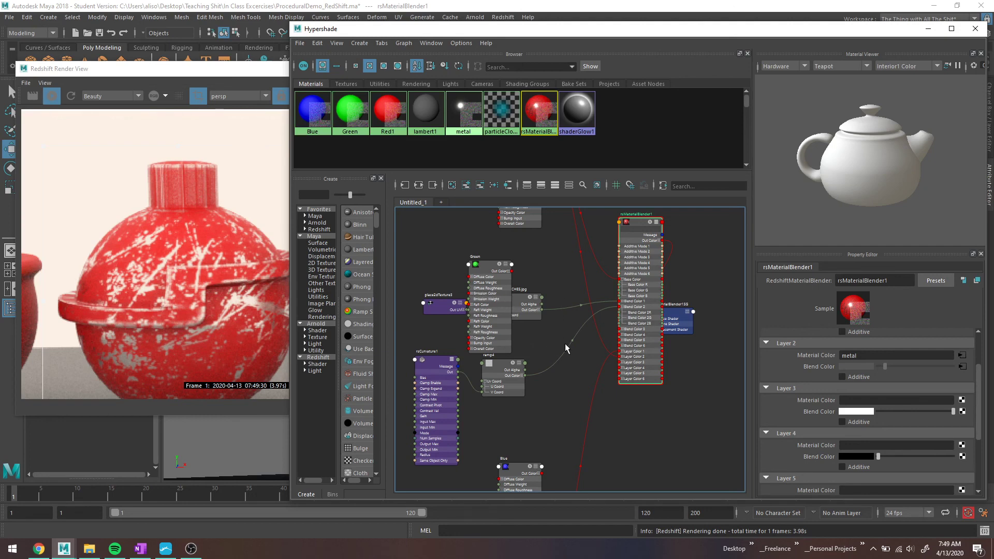
key(Tab)
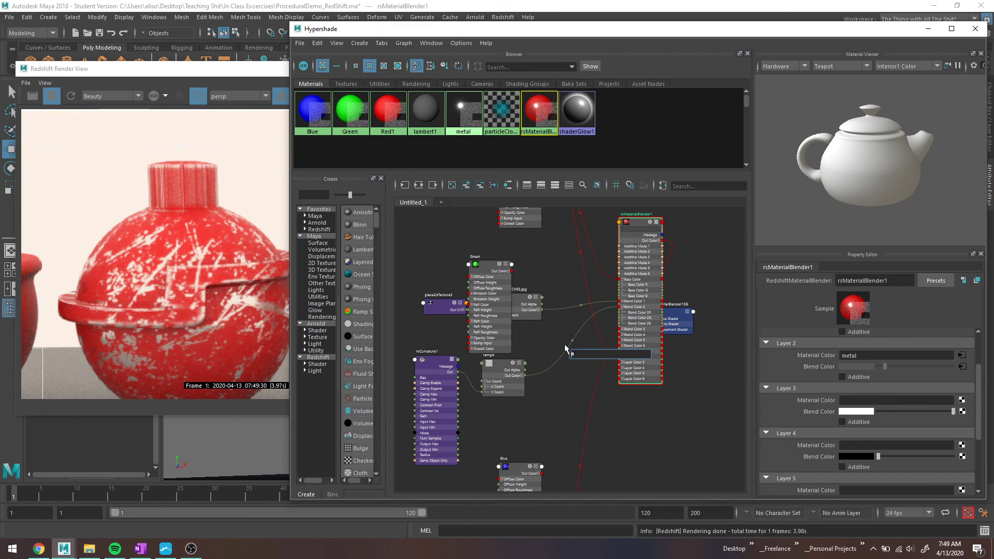
text(util)
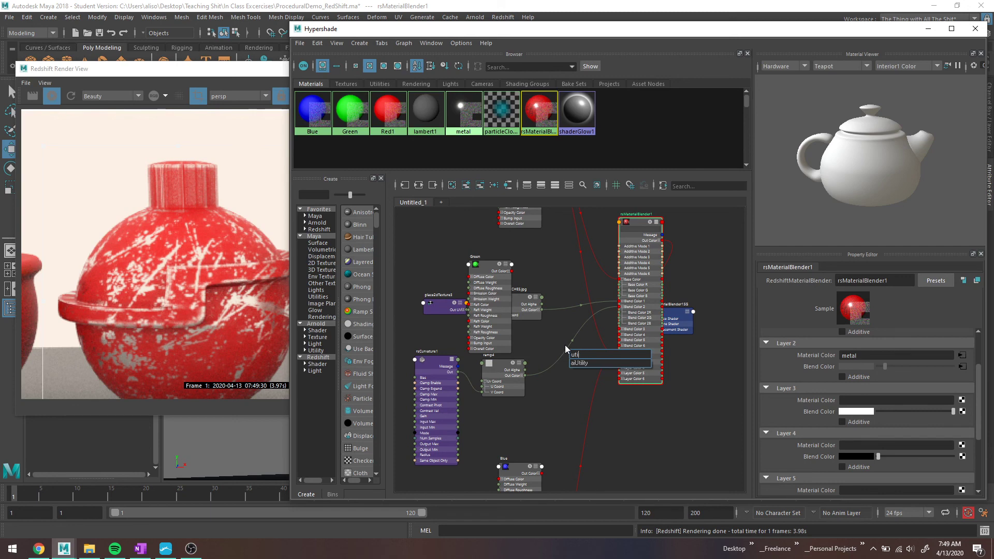
key(BackSpace)
key(BackSpace)
key(BackSpace)
key(BackSpace)
key(BackSpace)
key(BackSpace)
text(normal)
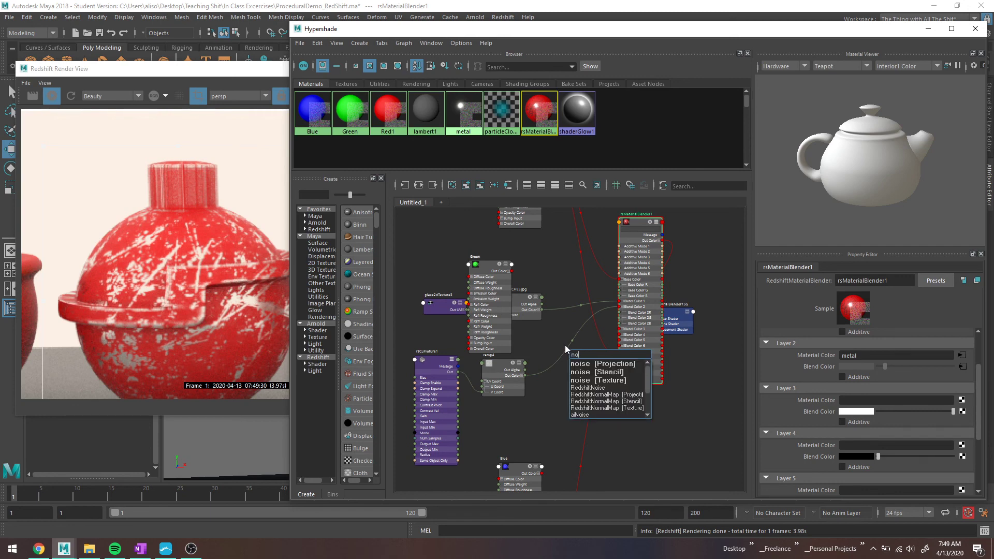